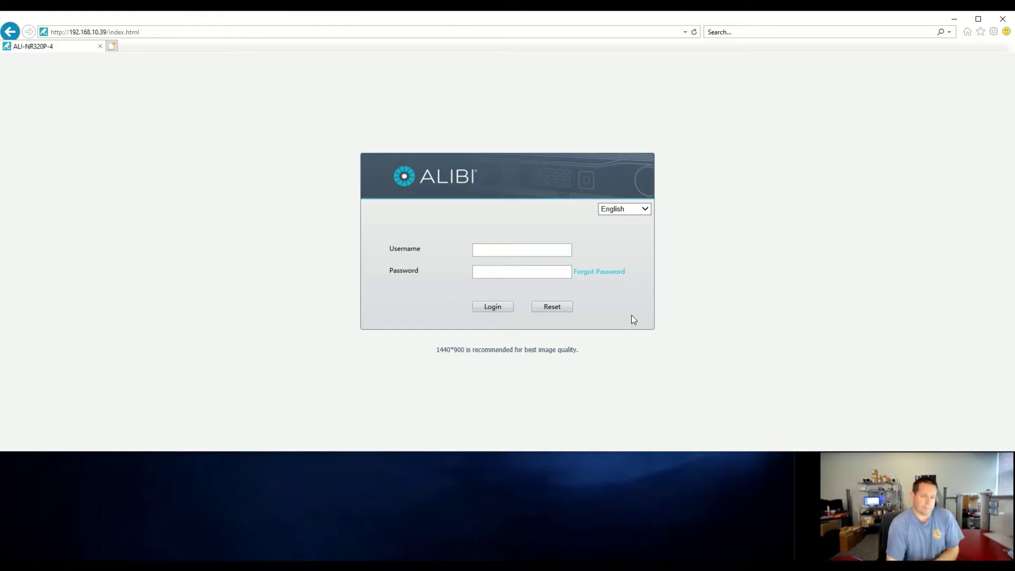
Step: Check the NVR's web address, then switch to the Alibi Vigilant Toolbox recorder list
left_click(307, 33)
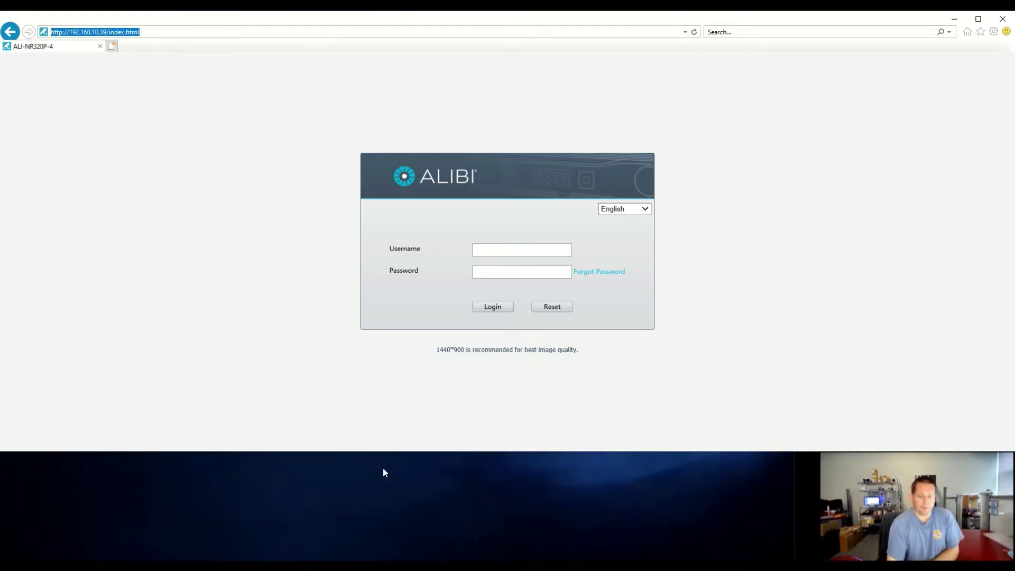
key("alt+Tab")
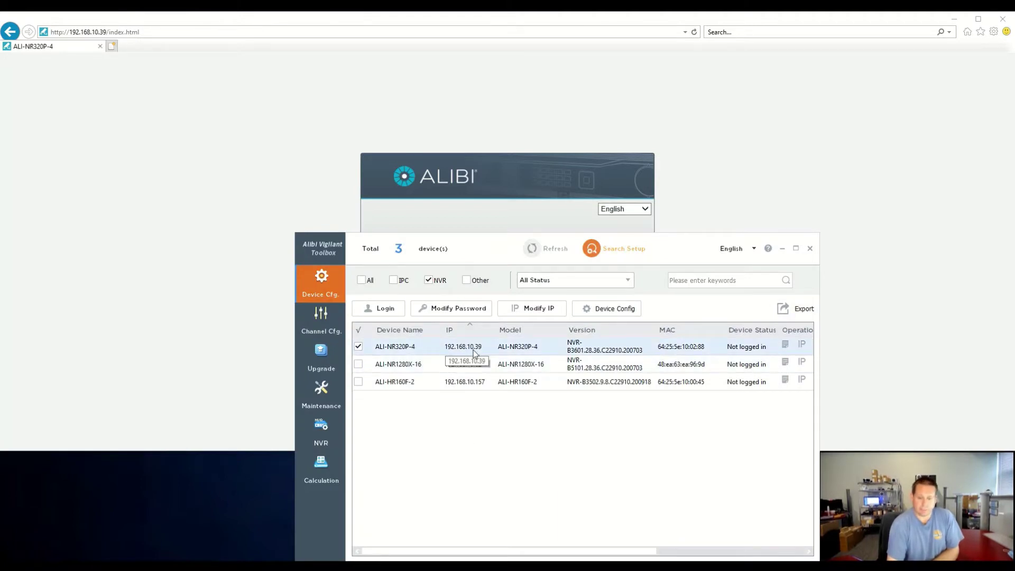
Step: Confirm ALI-NR320P-4 is at 192.168.10.39 in Device Cfg. and return to its login page
left_click(417, 349)
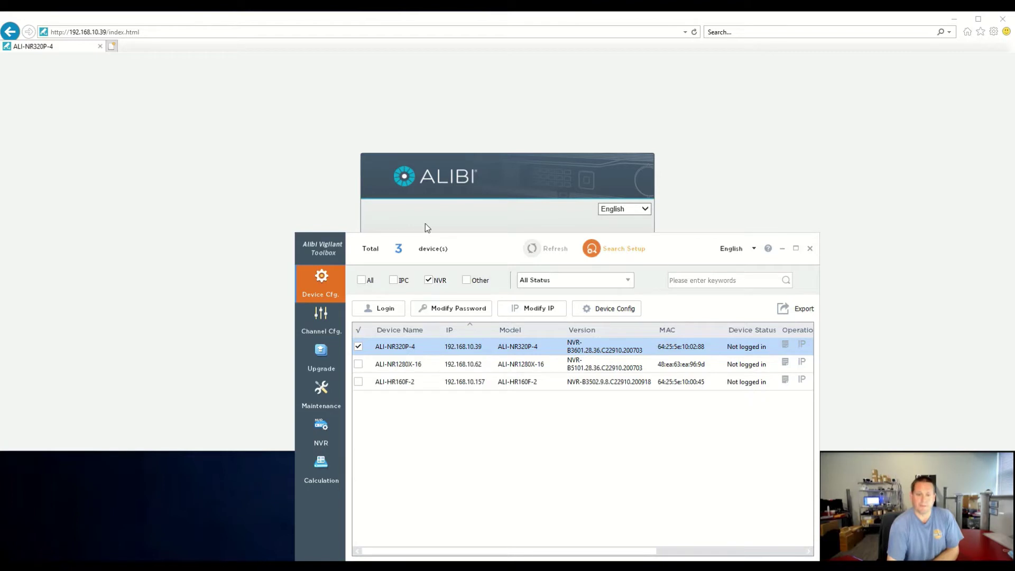
left_click(421, 188)
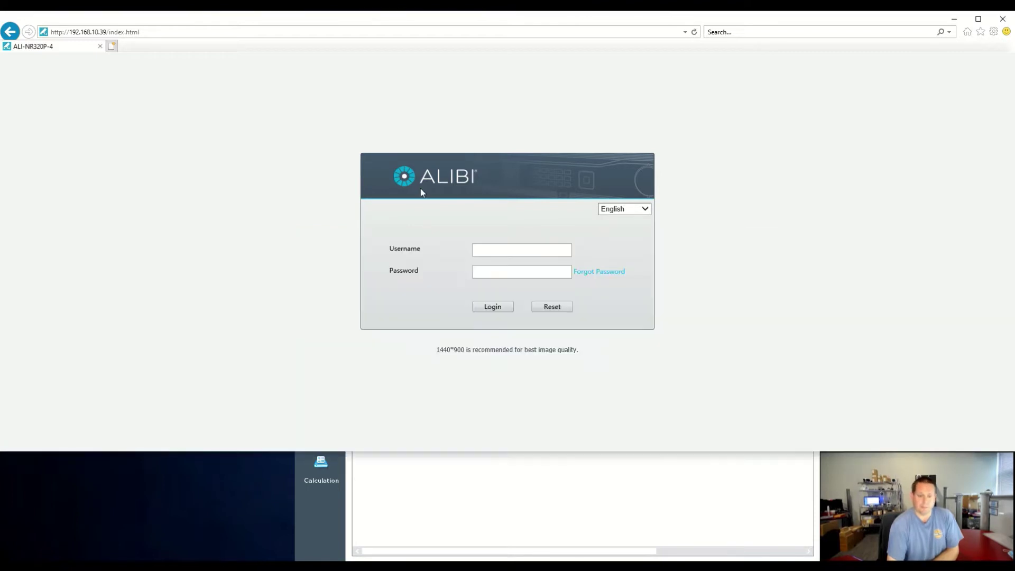
Step: Log in to the NVR with the admin account and password, declining to save the password
left_click(505, 254)
type("admin")
key("Tab")
type("admin123")
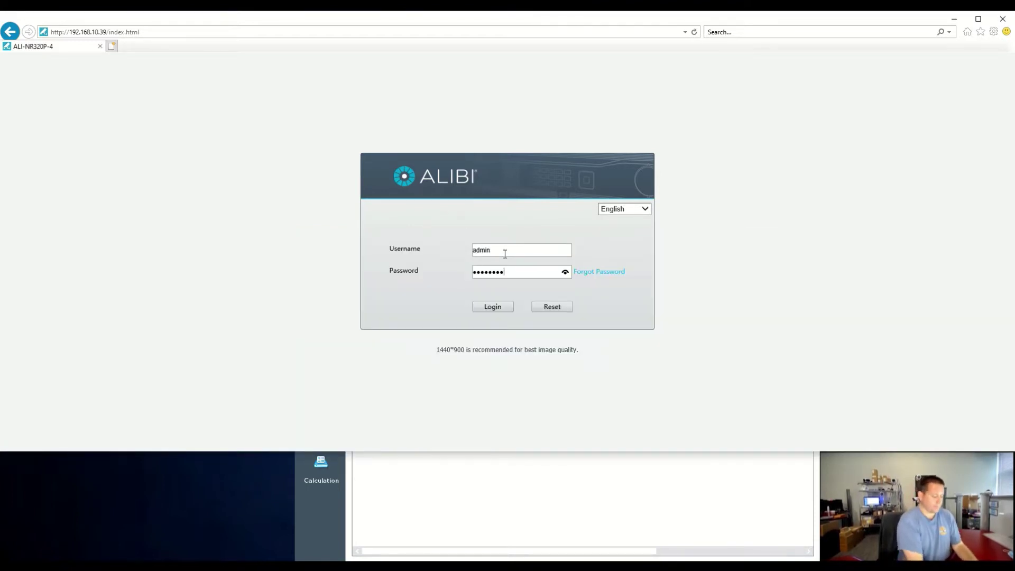
key("Return")
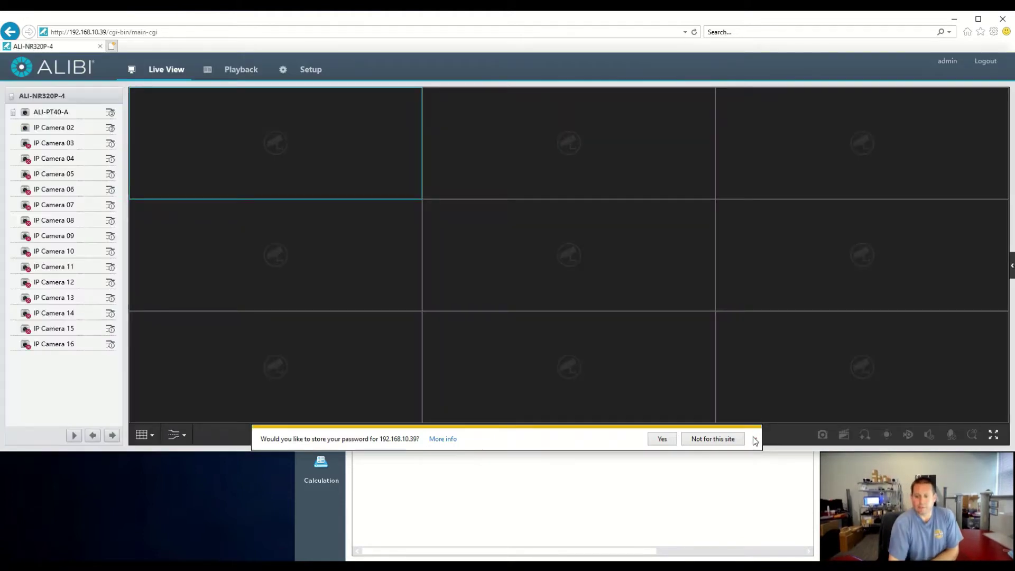
left_click(754, 439)
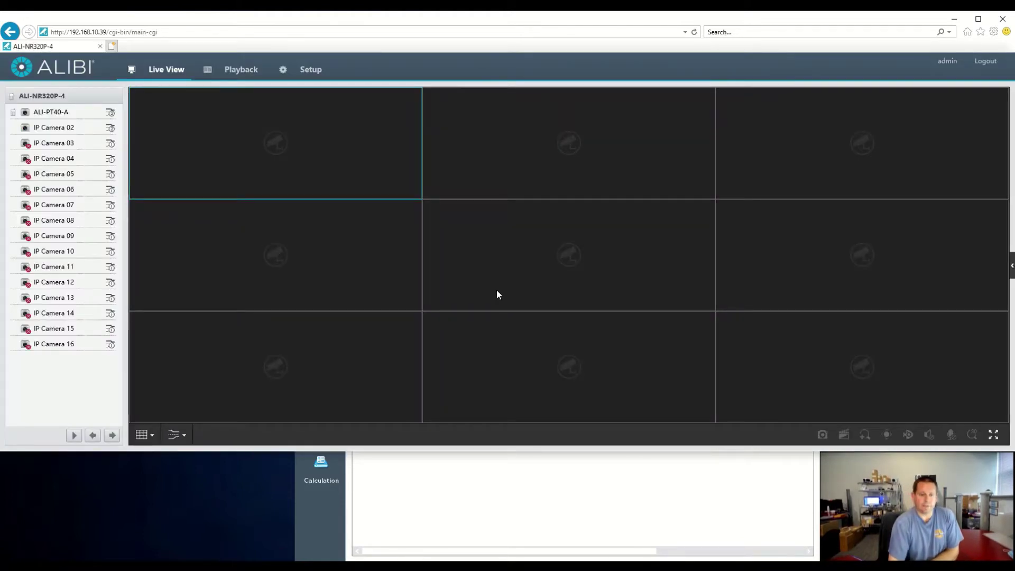
Step: Open Setup > Camera to list D1 (172.16.0.2, Private) and D2 (ONVIF), selecting D2
left_click(318, 74)
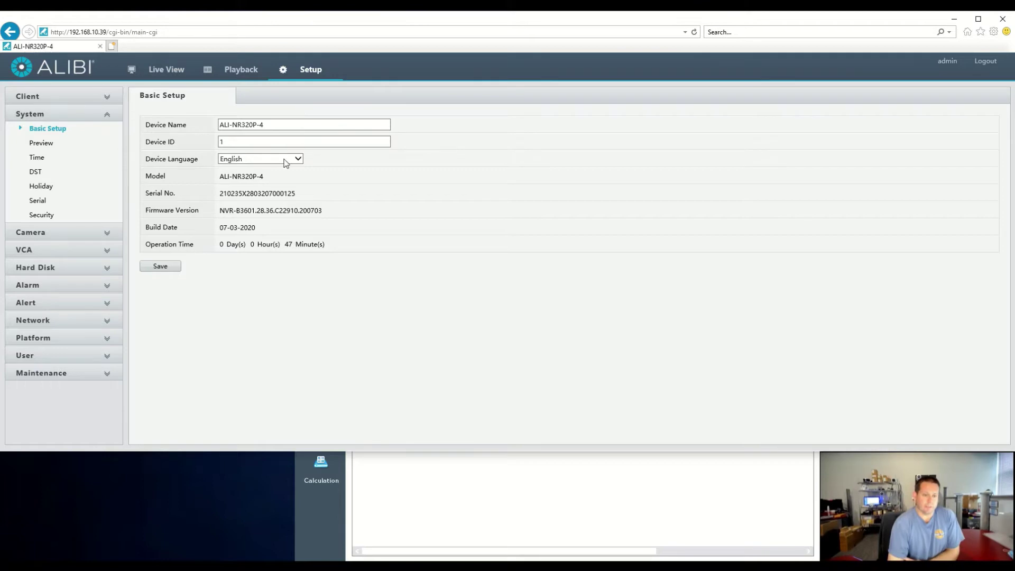
left_click(106, 233)
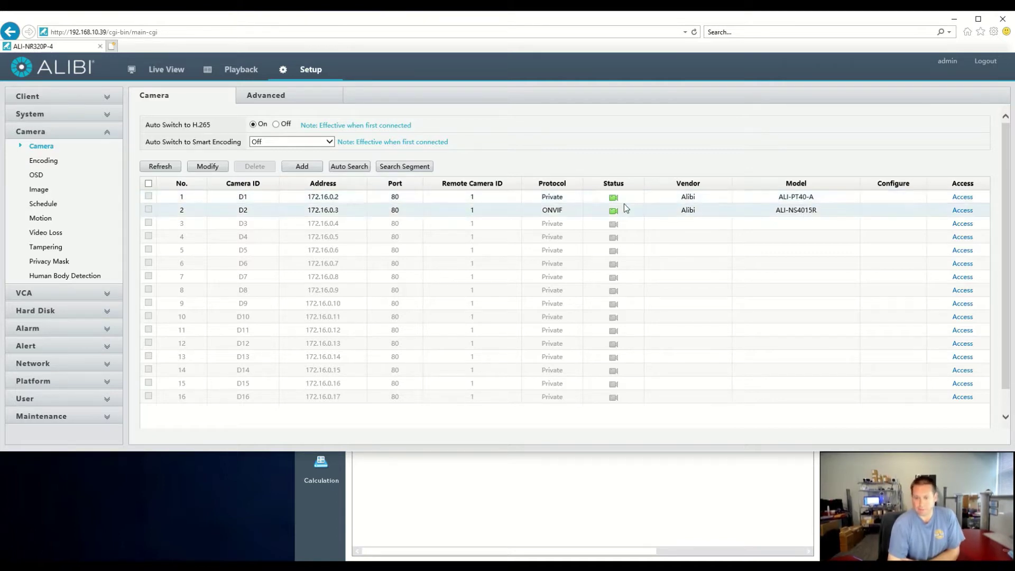
left_click_drag(572, 199, 515, 203)
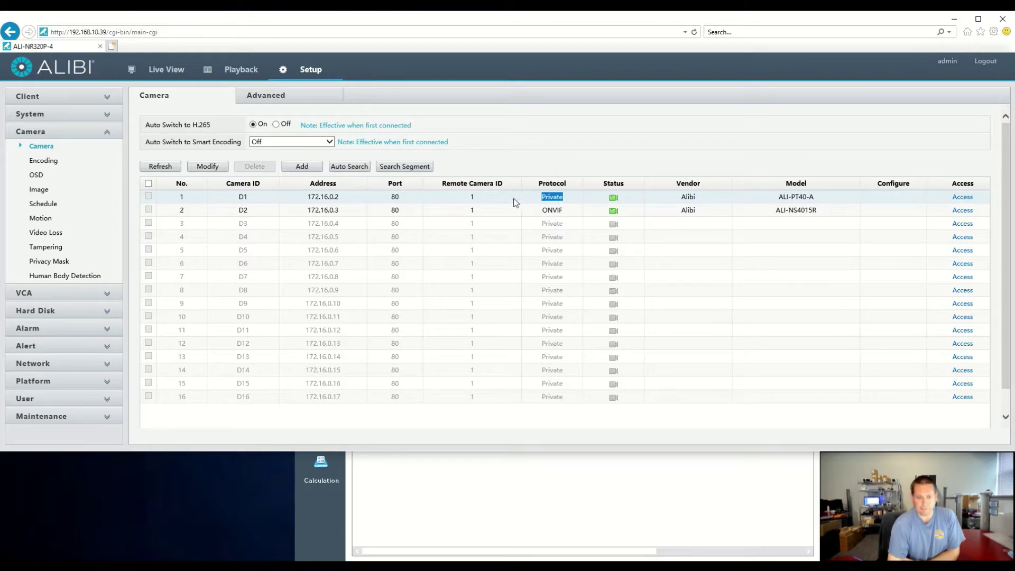
left_click_drag(352, 195, 299, 198)
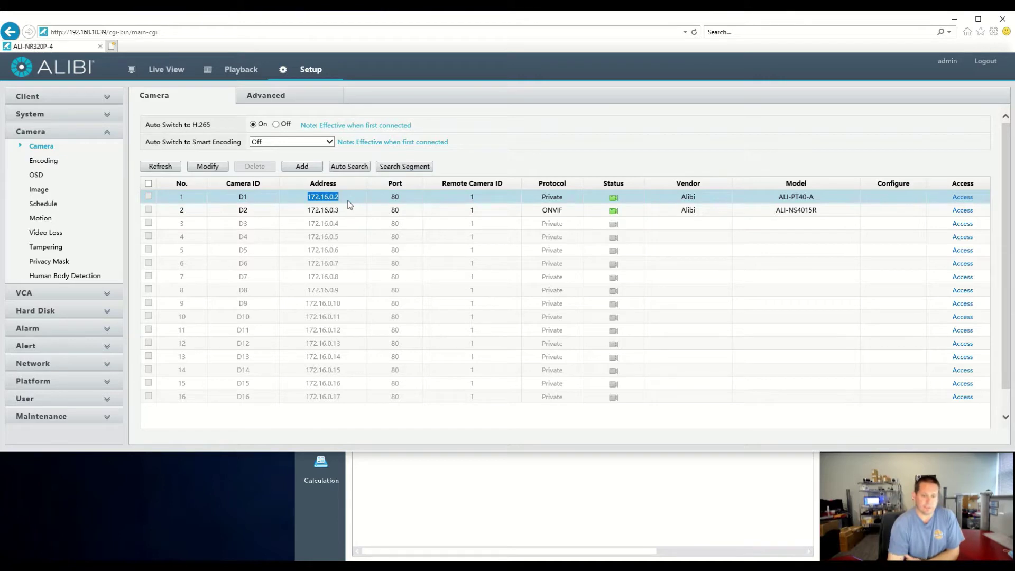
left_click(418, 215)
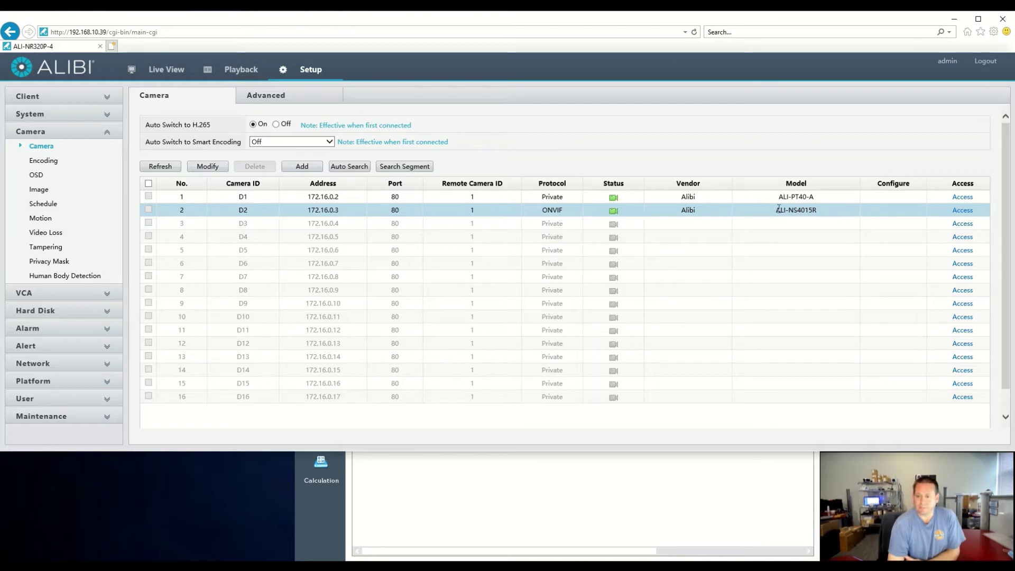
Step: Sign in to camera D2's own web page on port 30010 with the camera password, then close it
left_click(960, 210)
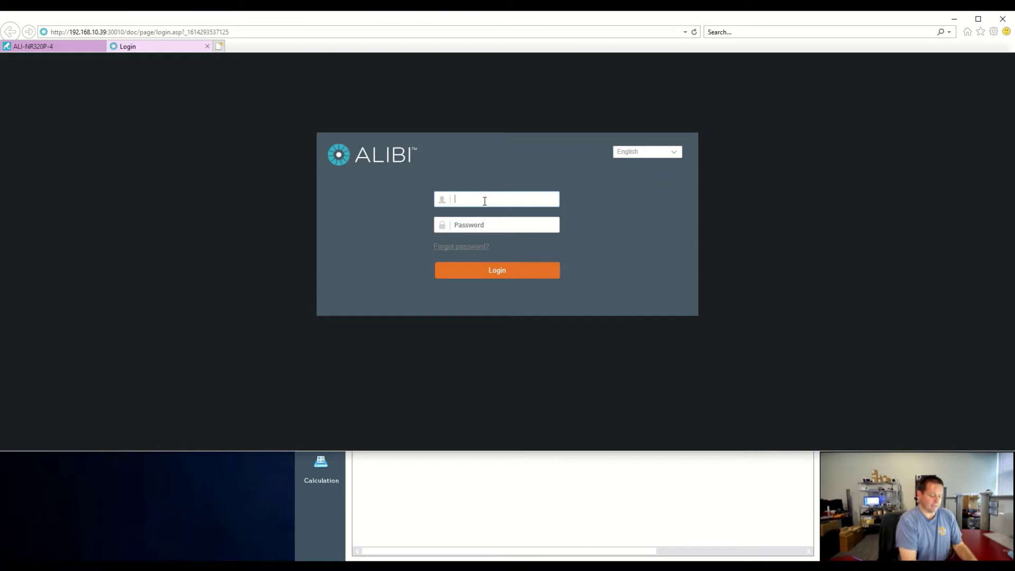
type("admin")
key("Tab")
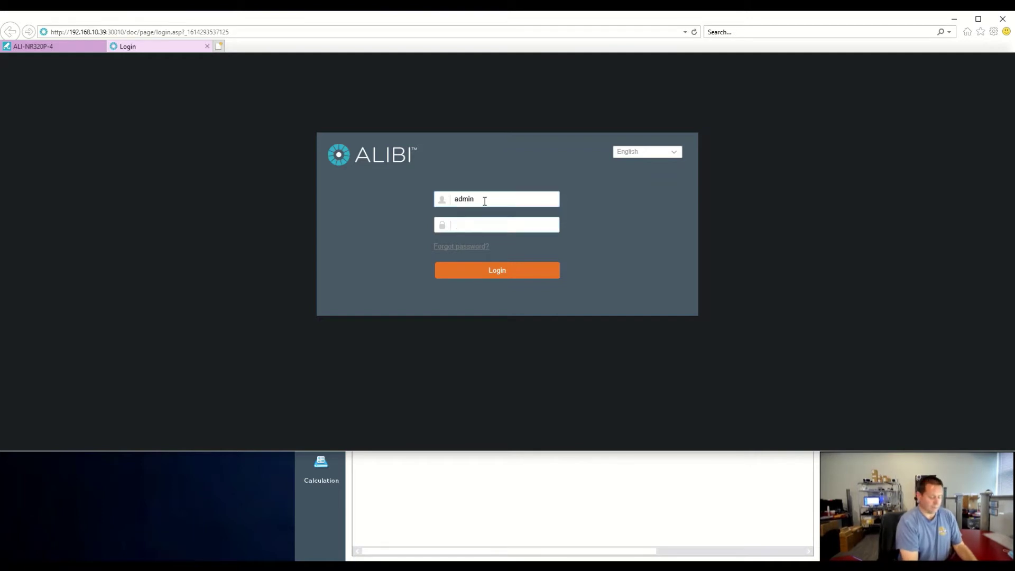
type("*****")
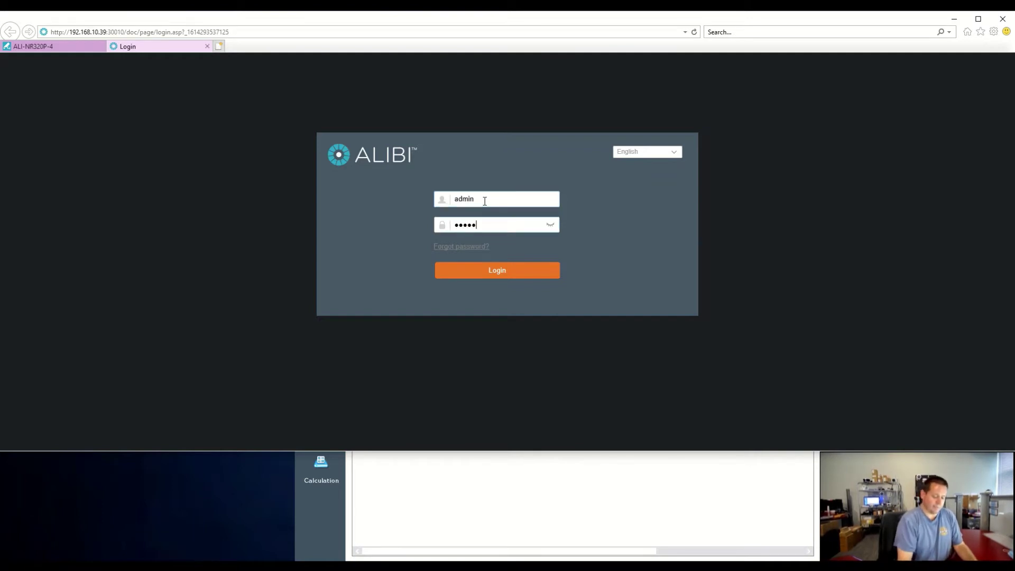
left_click(472, 270)
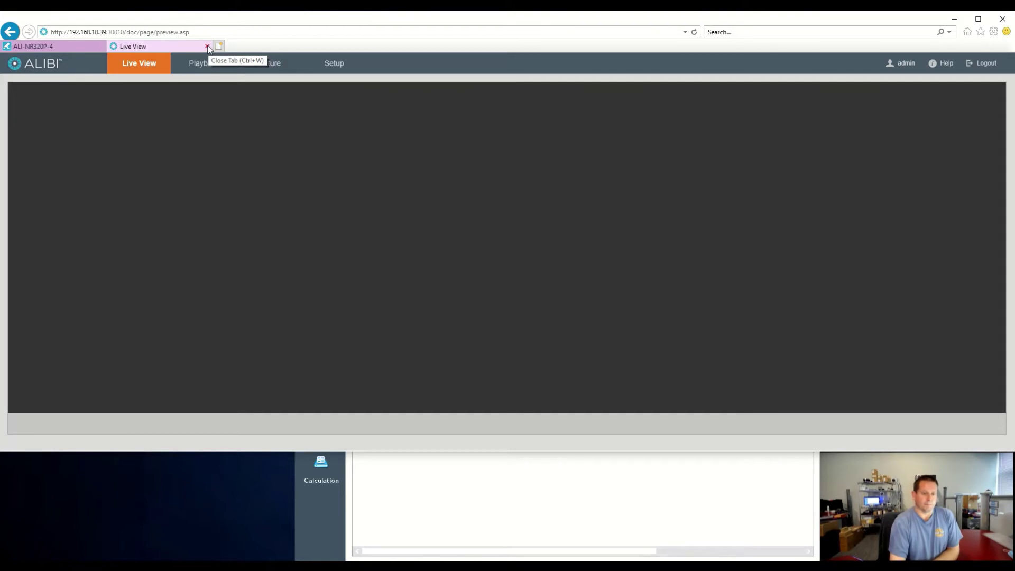
left_click(207, 46)
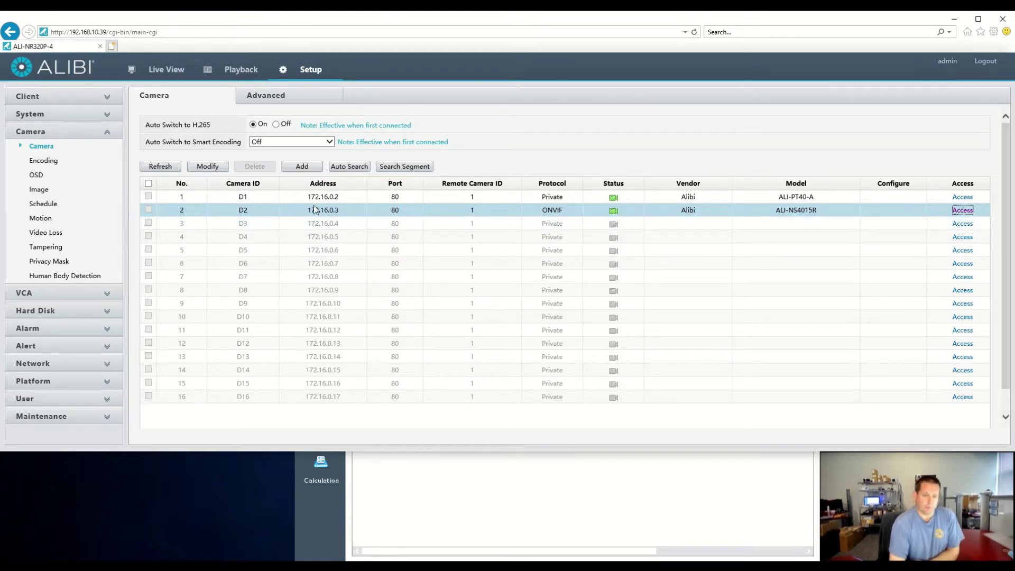
Step: Add the searched camera at 192.168.10.106 (port 80, Private) with its password and save it as D17
left_click(302, 167)
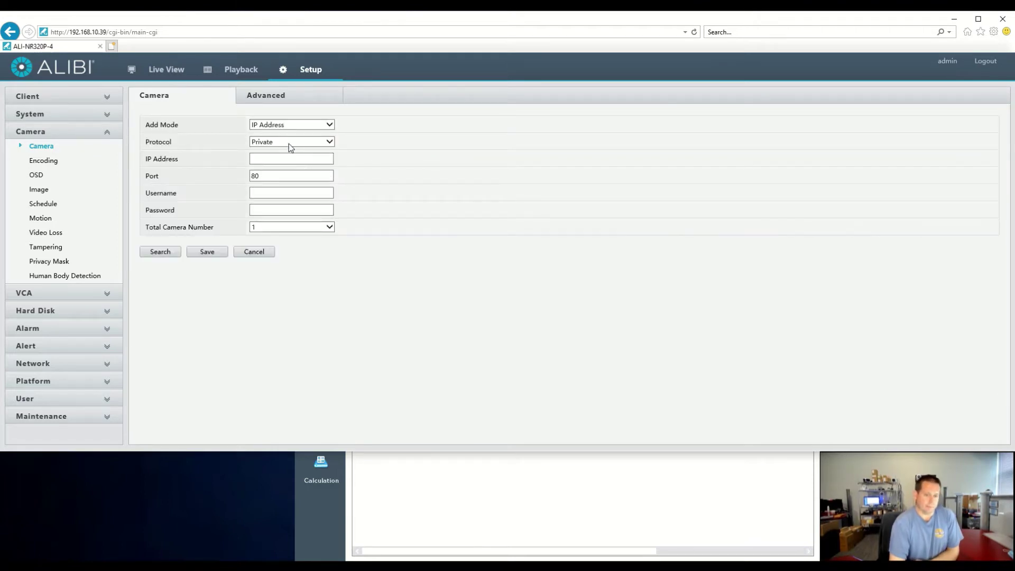
left_click(260, 159)
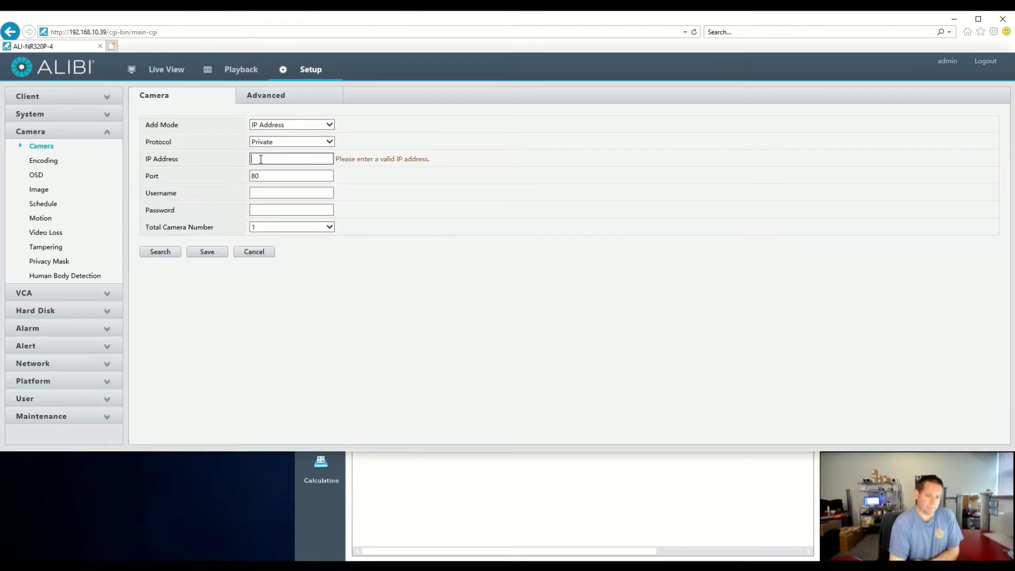
left_click(169, 252)
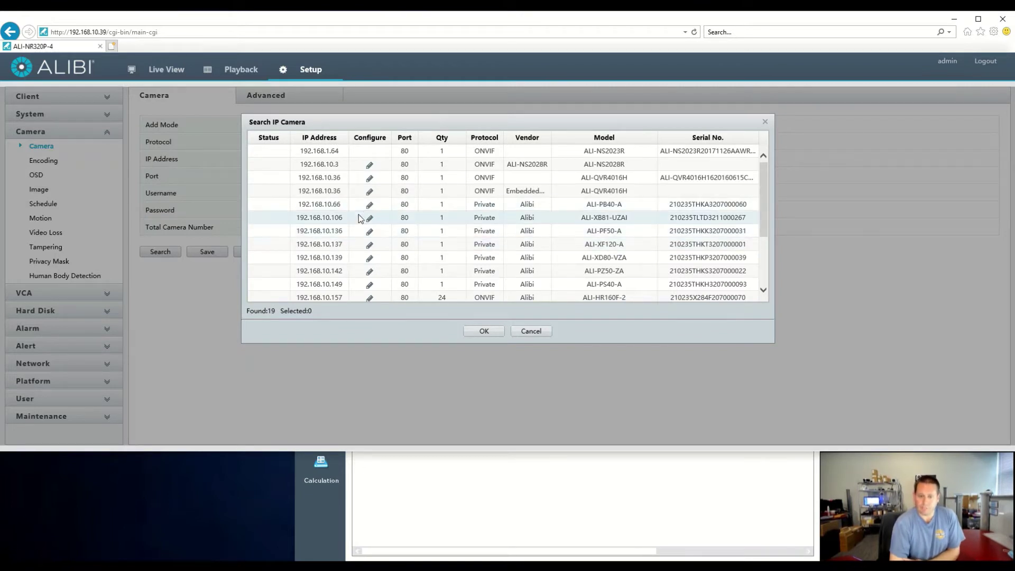
left_click(352, 223)
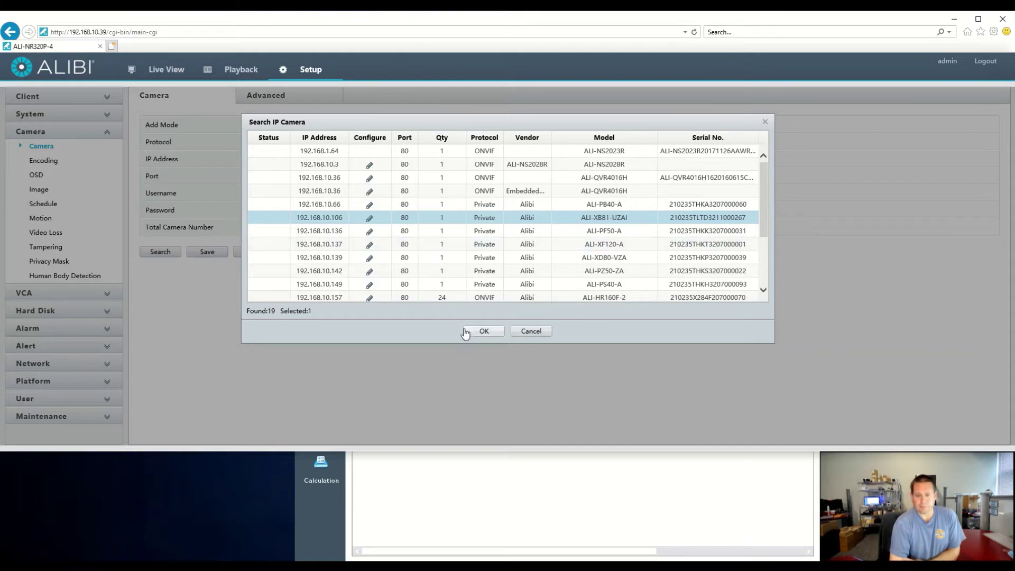
left_click(485, 331)
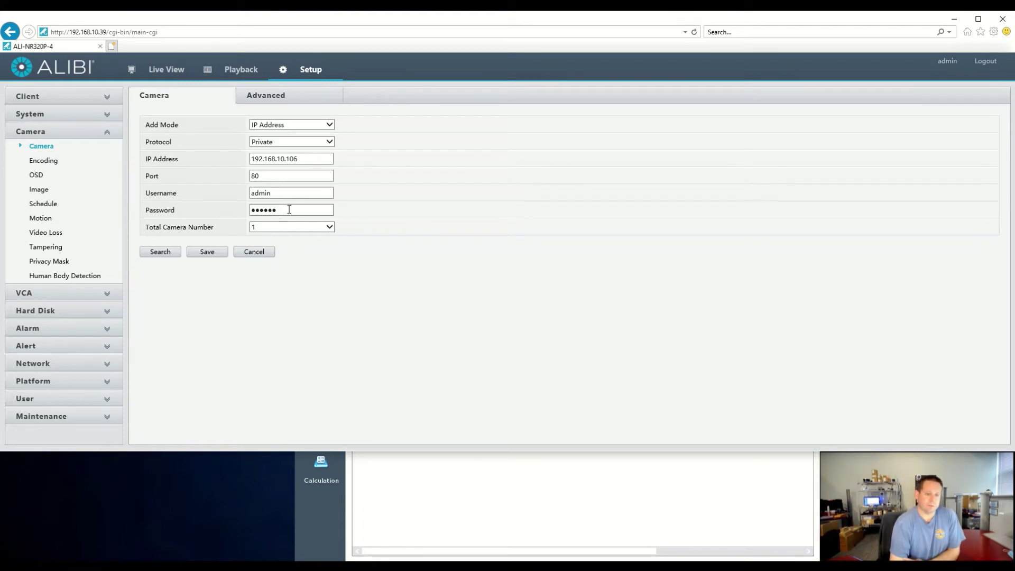
left_click(211, 253)
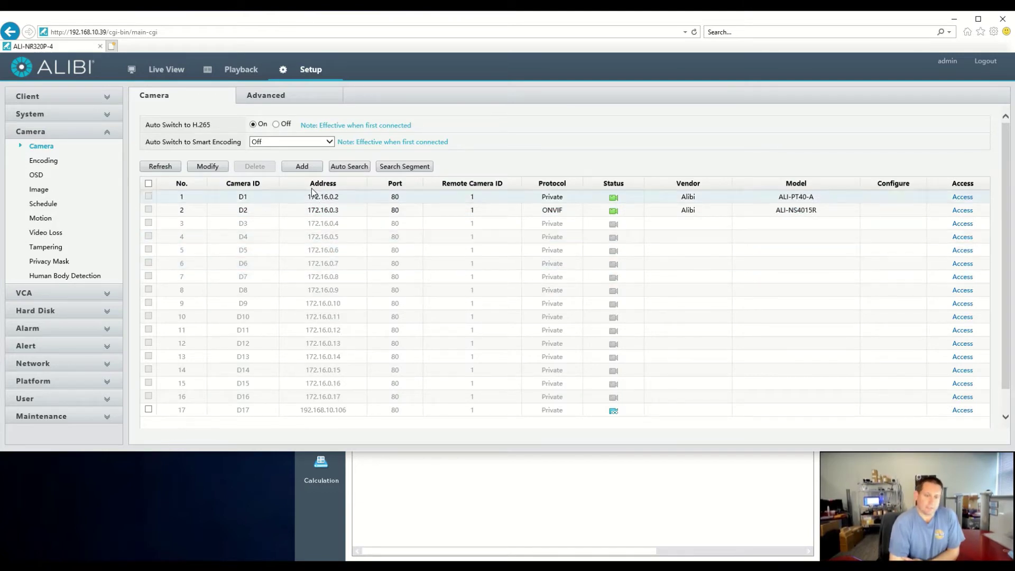
Step: Refresh the camera list until D17 comes online as ALI-XB81-UZAI, then go to Live View
scroll(360, 272, "down", 1)
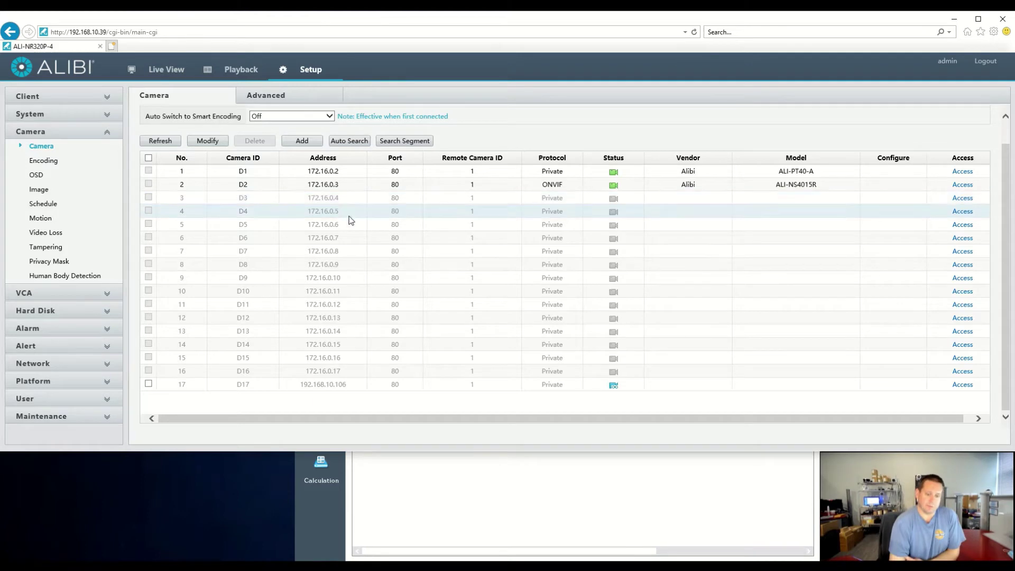
left_click(169, 143)
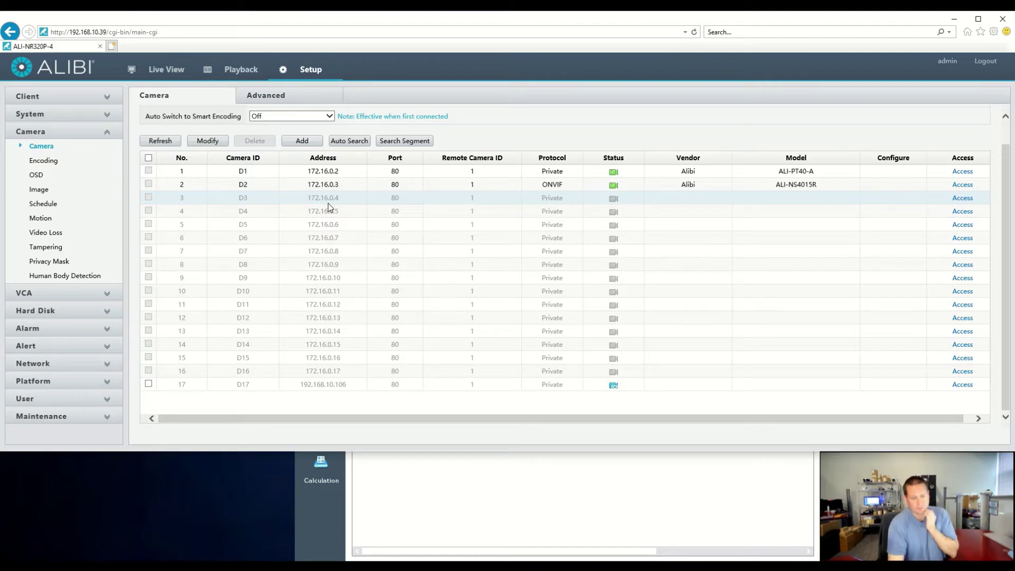
left_click(168, 142)
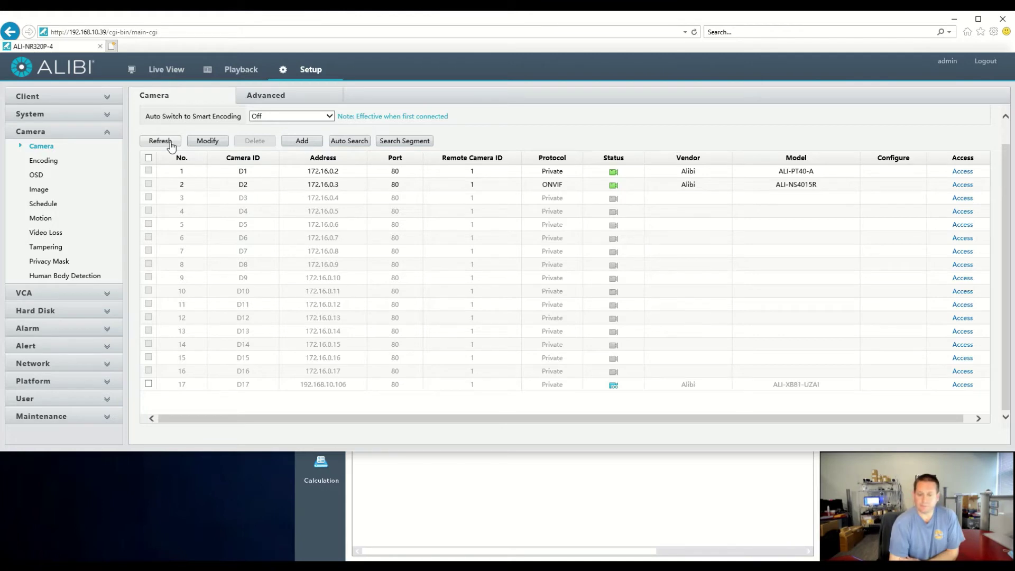
left_click(172, 142)
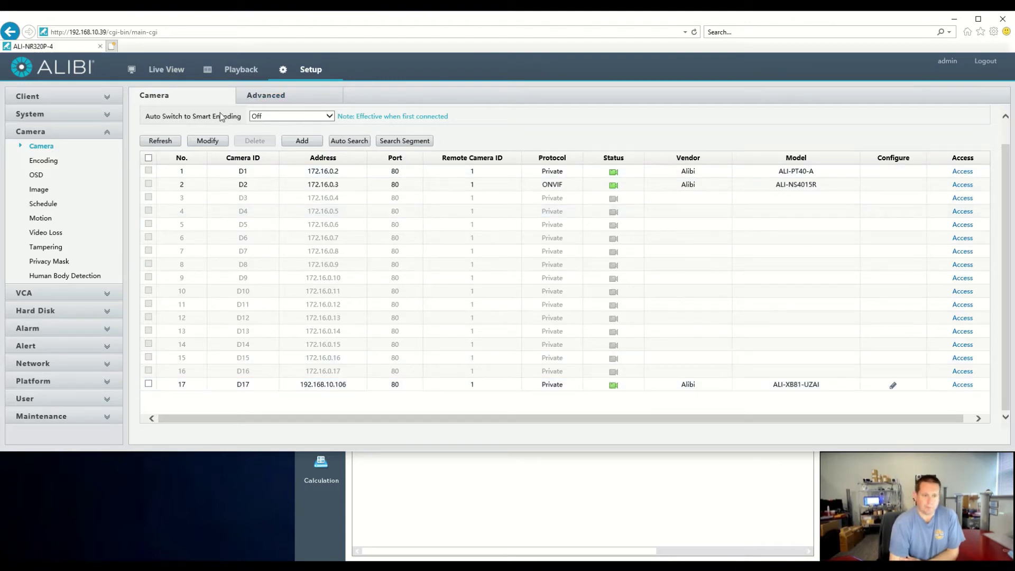
left_click(168, 72)
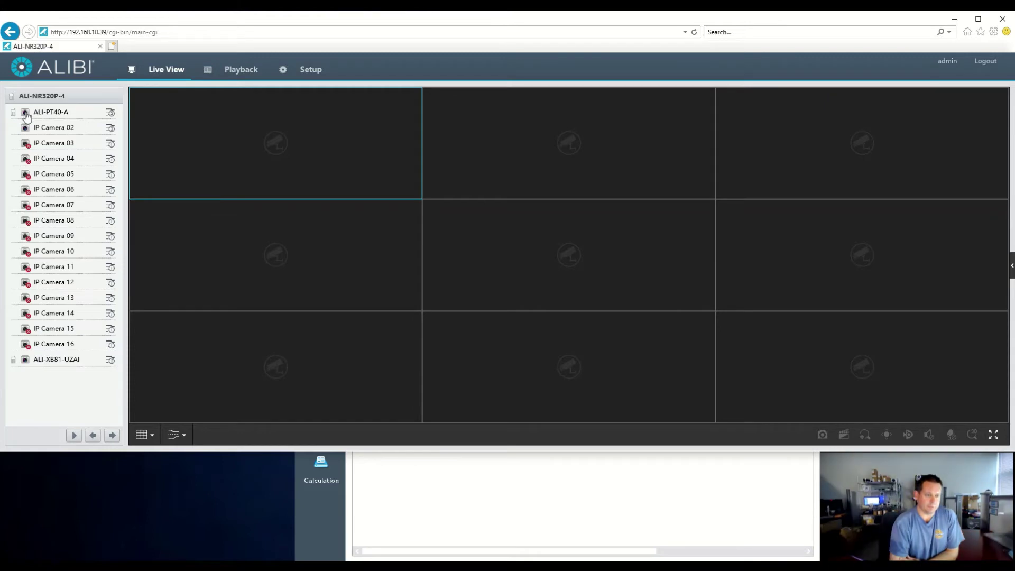
Step: Play ALI-PT40-A, IP Camera 02 and ALI-XB81-UZAI (middle-left tile) in Live View
left_click(459, 140)
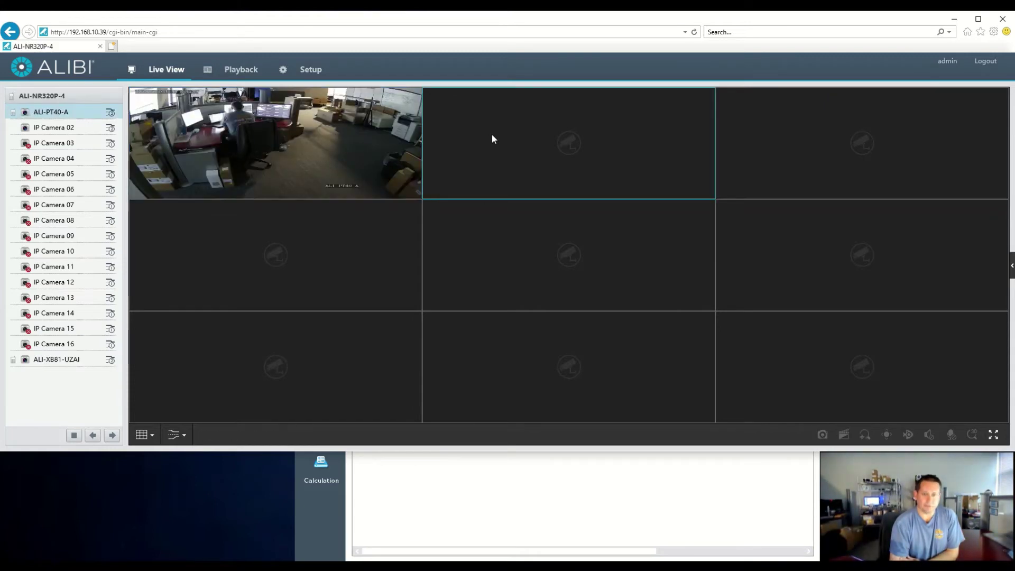
left_click(27, 130)
left_click(248, 249)
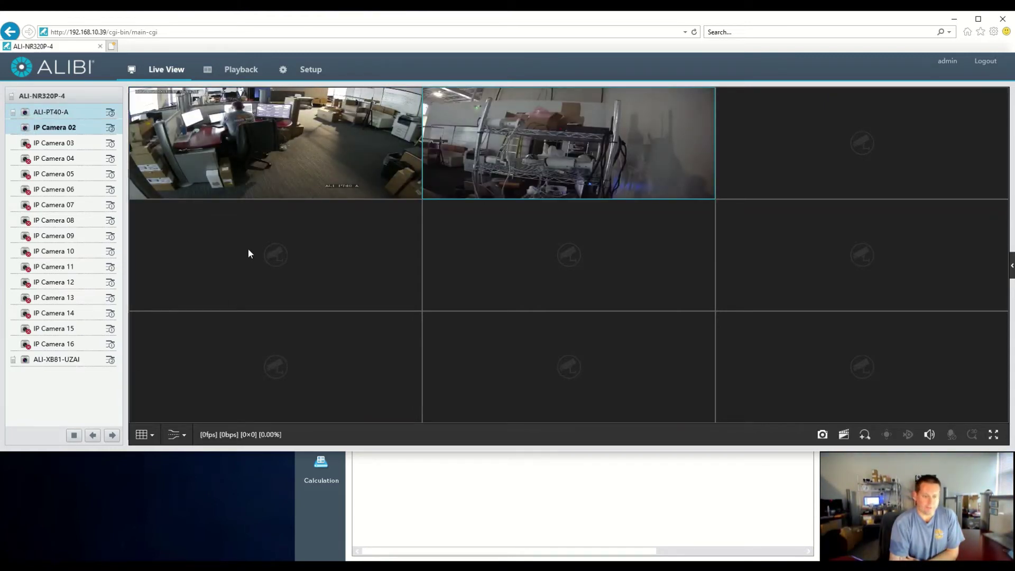
left_click(27, 361)
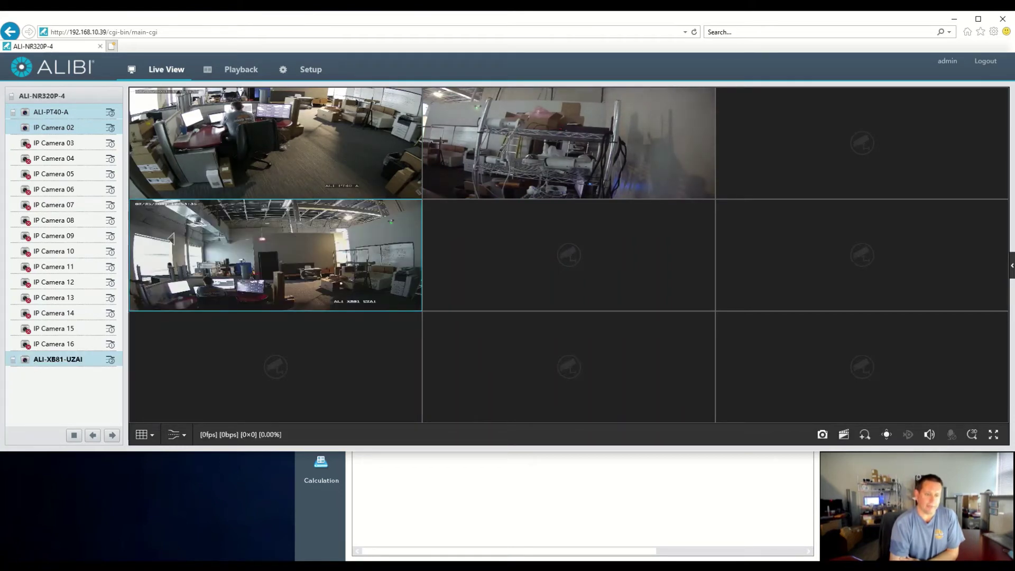
left_click(316, 71)
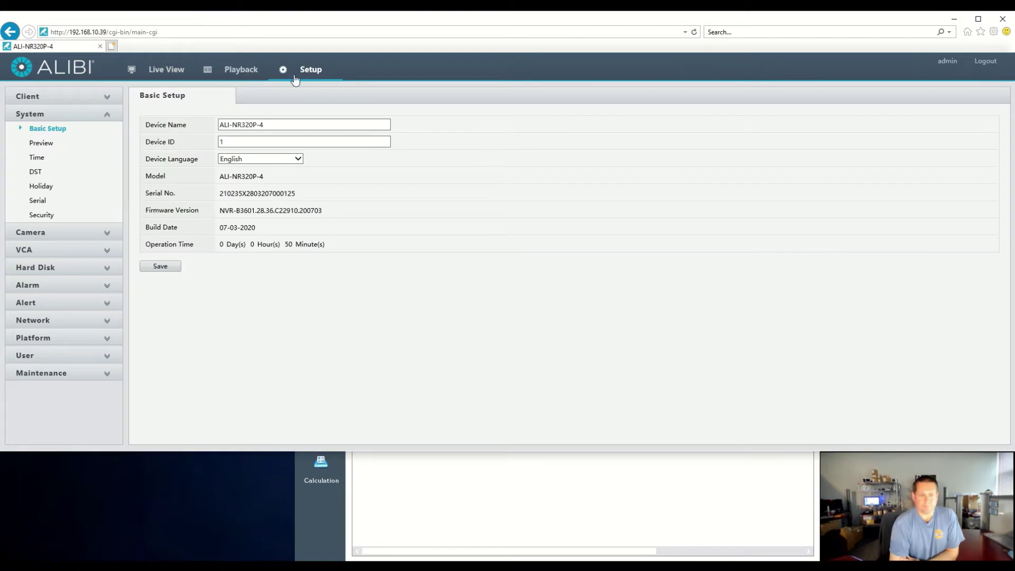
Step: Start a new camera entry under Camera > Camera and switch to the Alibi Discovery Tool
left_click(78, 235)
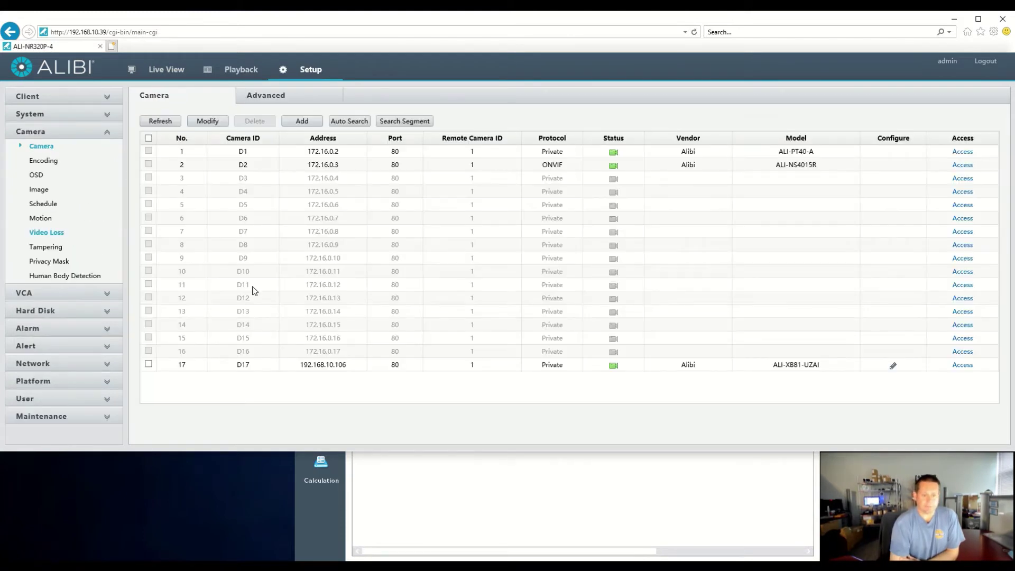
left_click(310, 168)
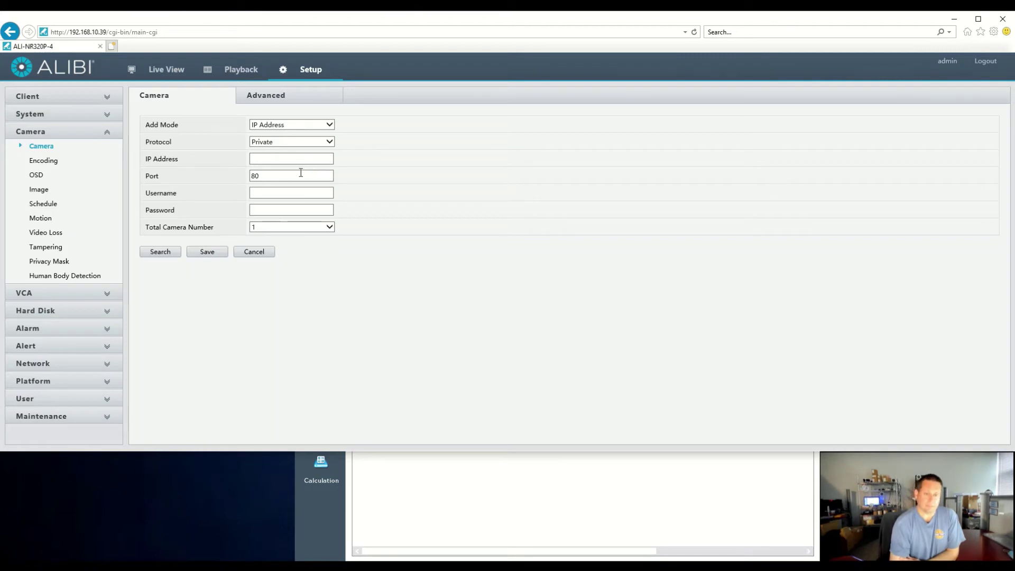
left_click(408, 524)
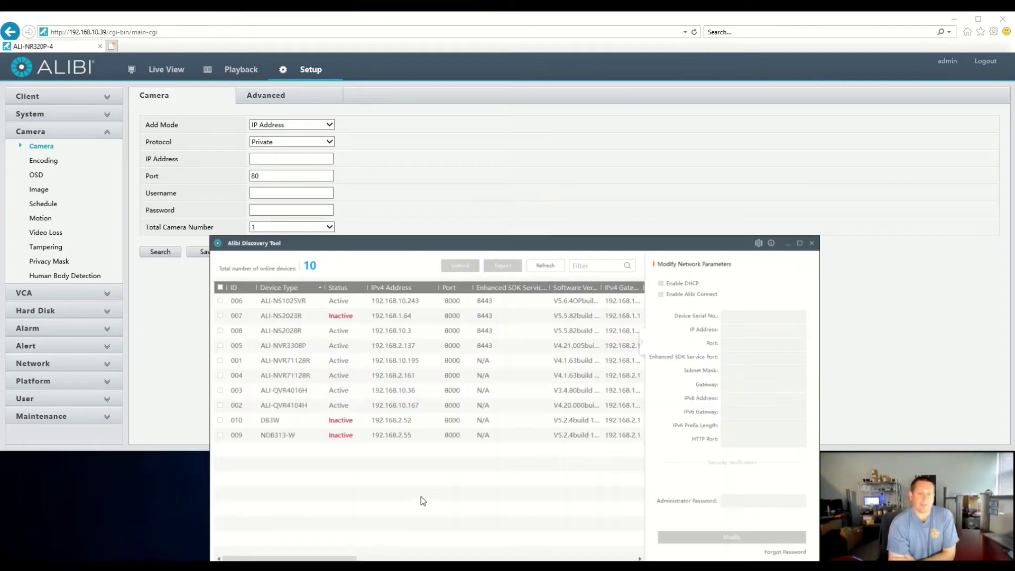
Step: Tick inactive device 007, ALI-NS2023R at 192.168.1.64, for activation
left_click(415, 383)
left_click(349, 316)
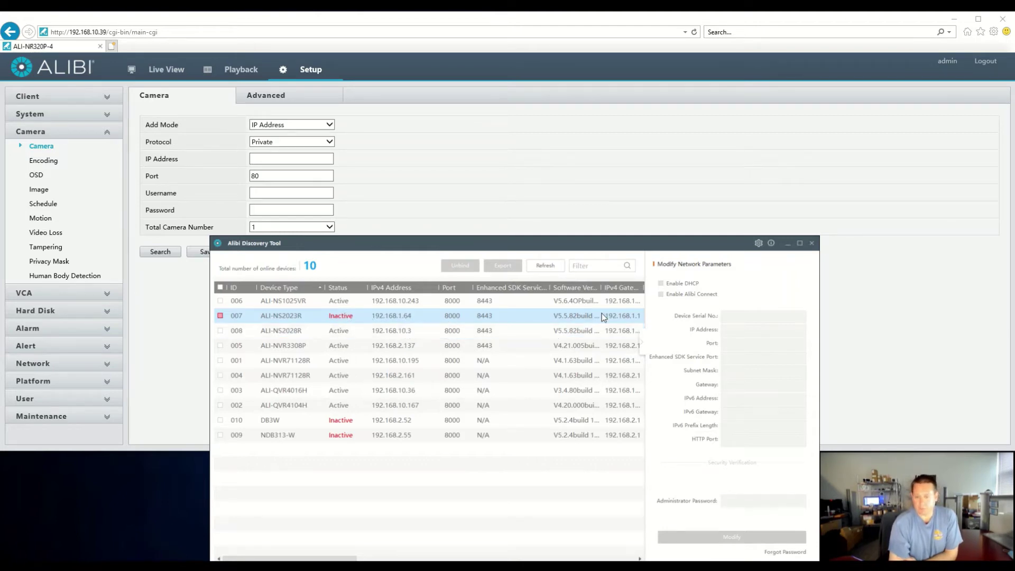
left_click(221, 316)
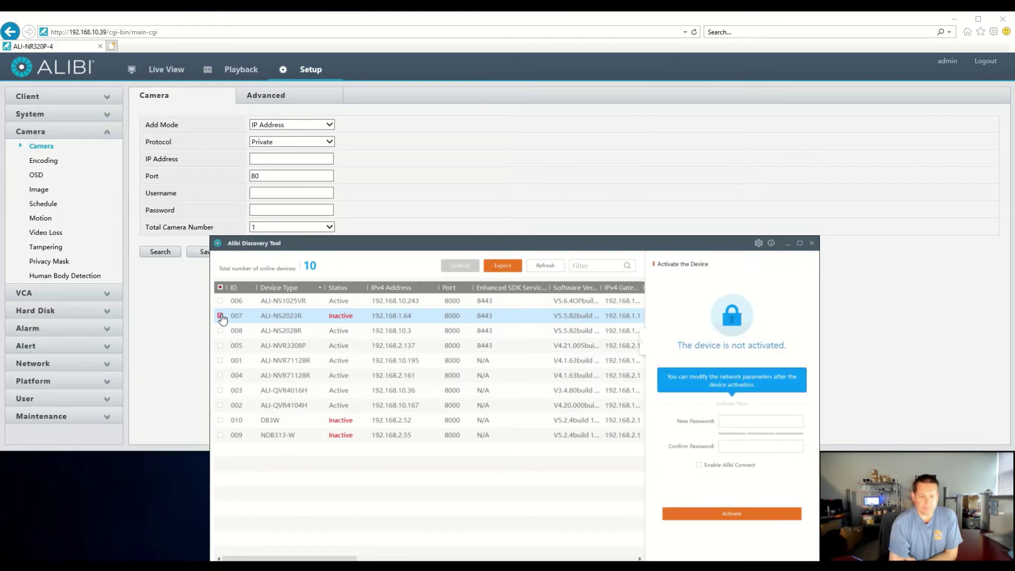
left_click(703, 517)
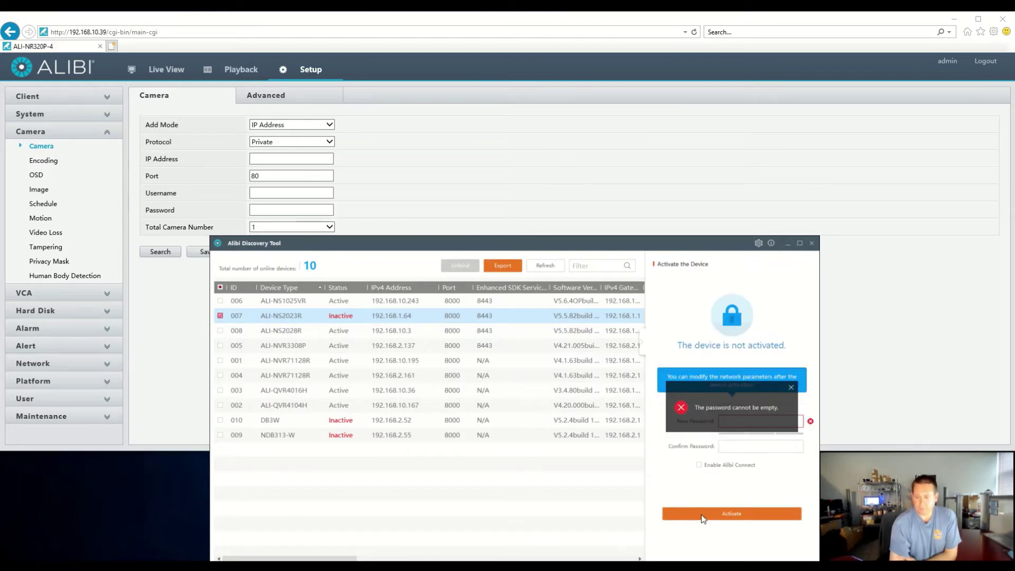
left_click(791, 388)
Step: Enter and confirm a new password and activate device 007
left_click(763, 422)
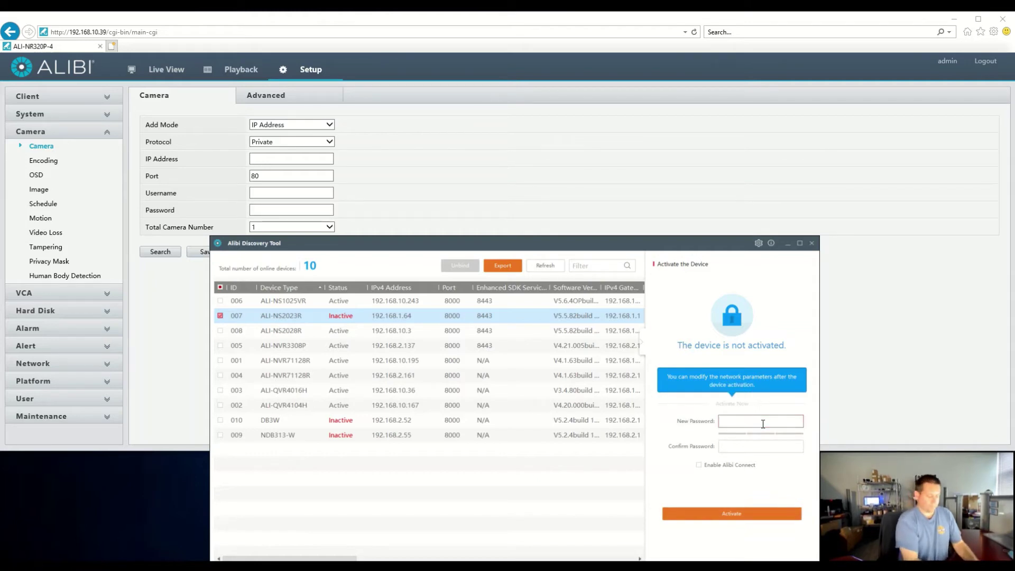
type("••••••••••")
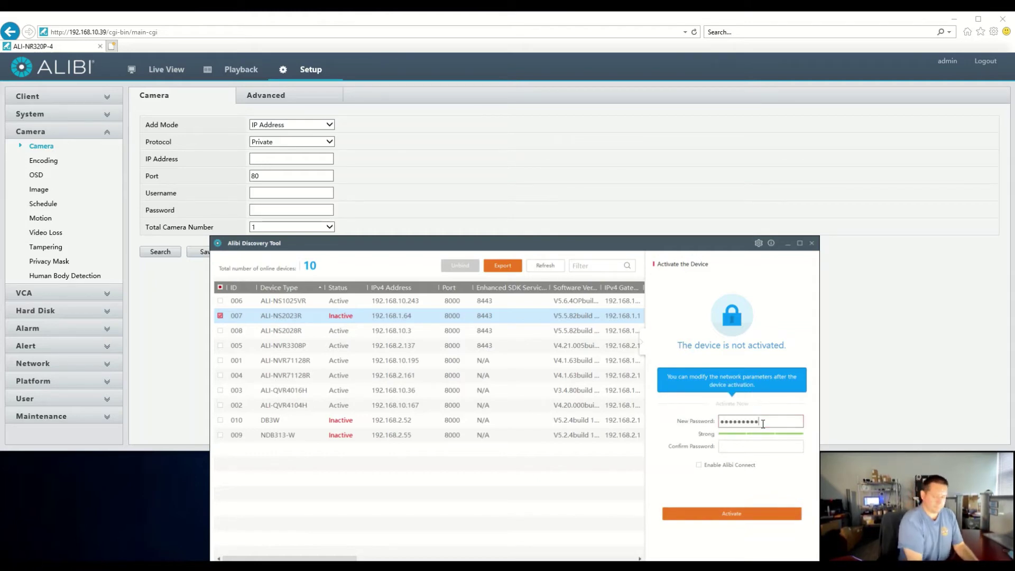
key("Tab")
type("•••••••")
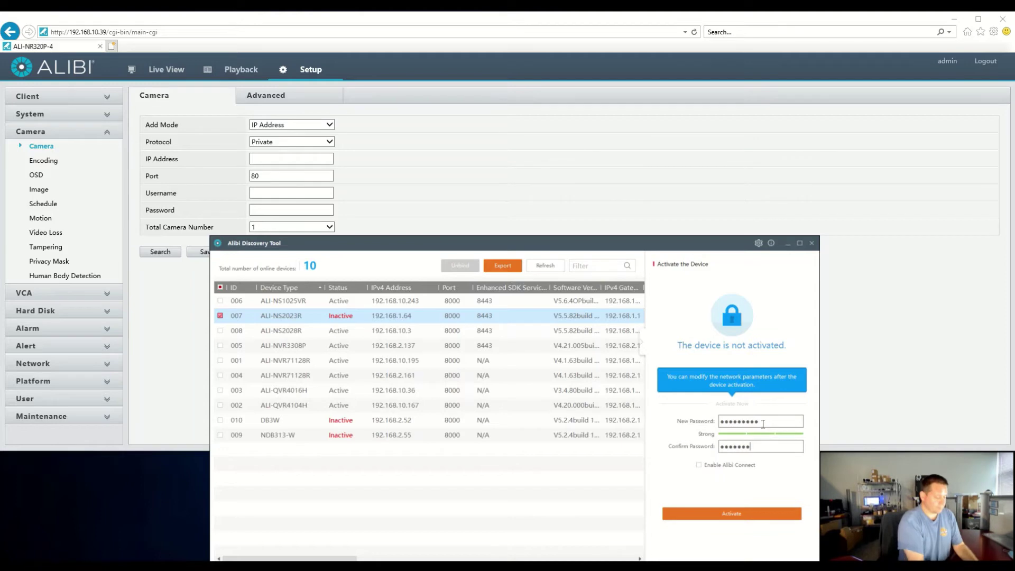
type("•••")
left_click(732, 514)
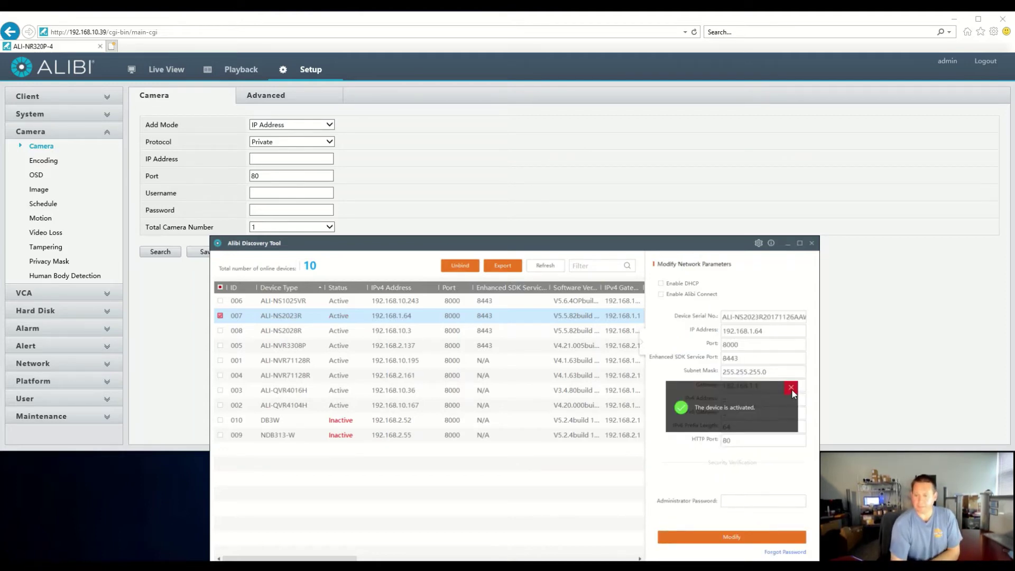
Step: Switch the newly activated camera to DHCP and apply the network change with the admin password
left_click(791, 389)
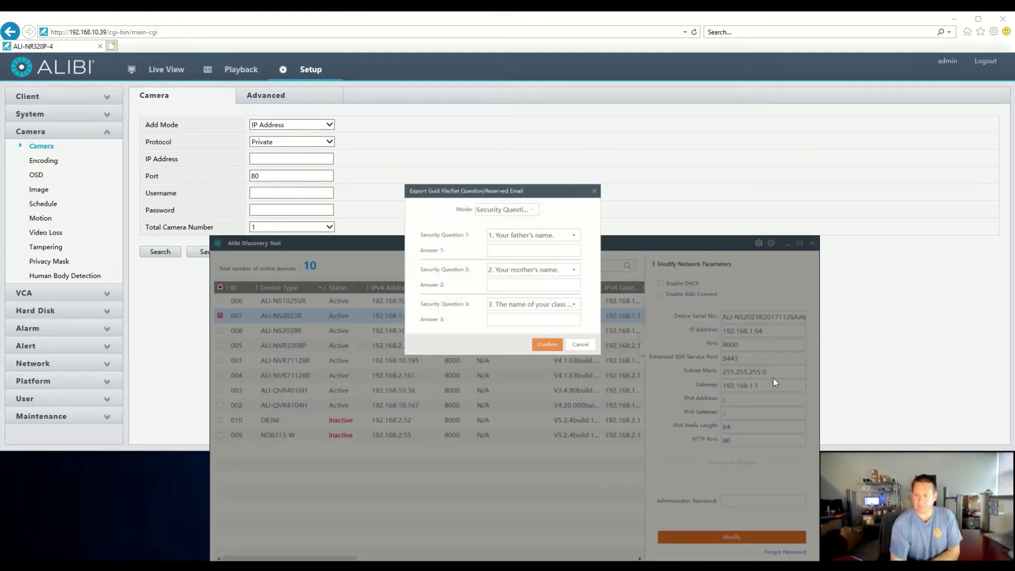
left_click(580, 345)
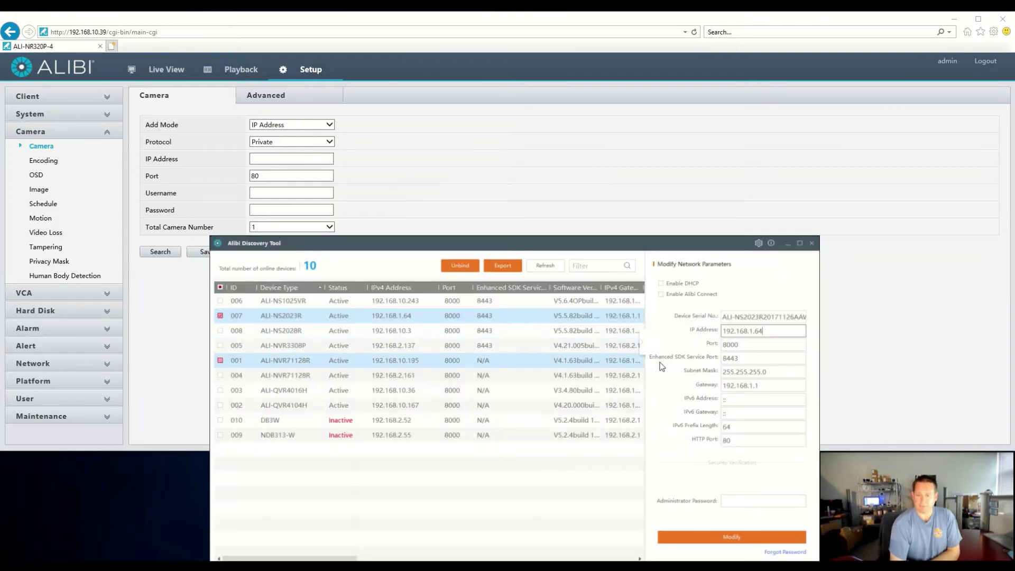
left_click(661, 284)
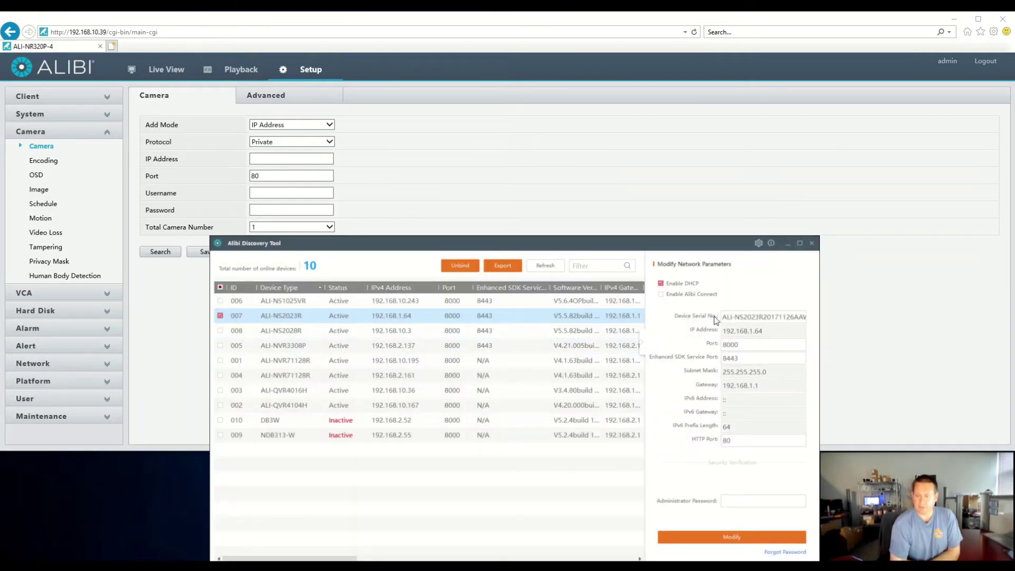
left_click(742, 501)
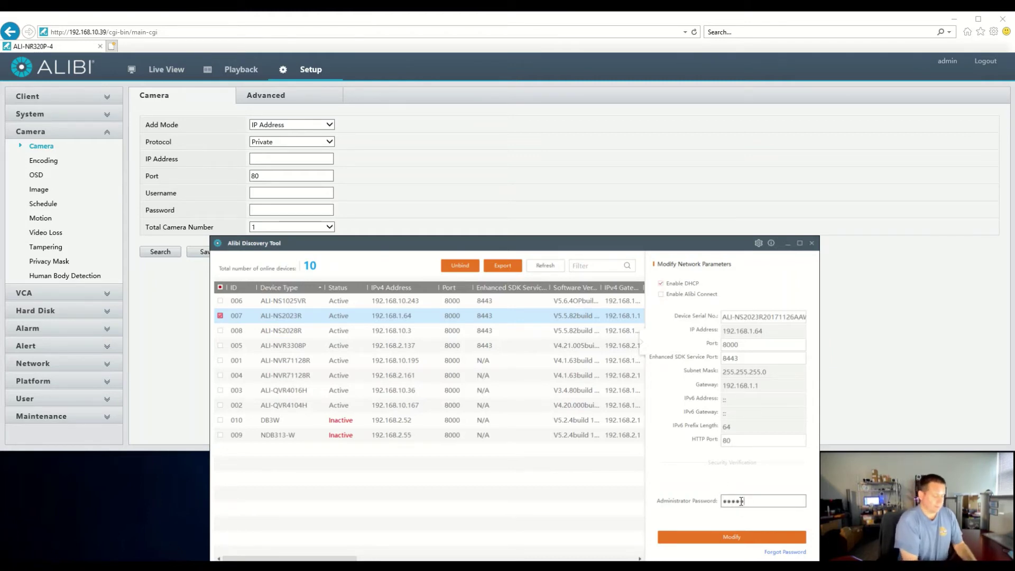
left_click(726, 540)
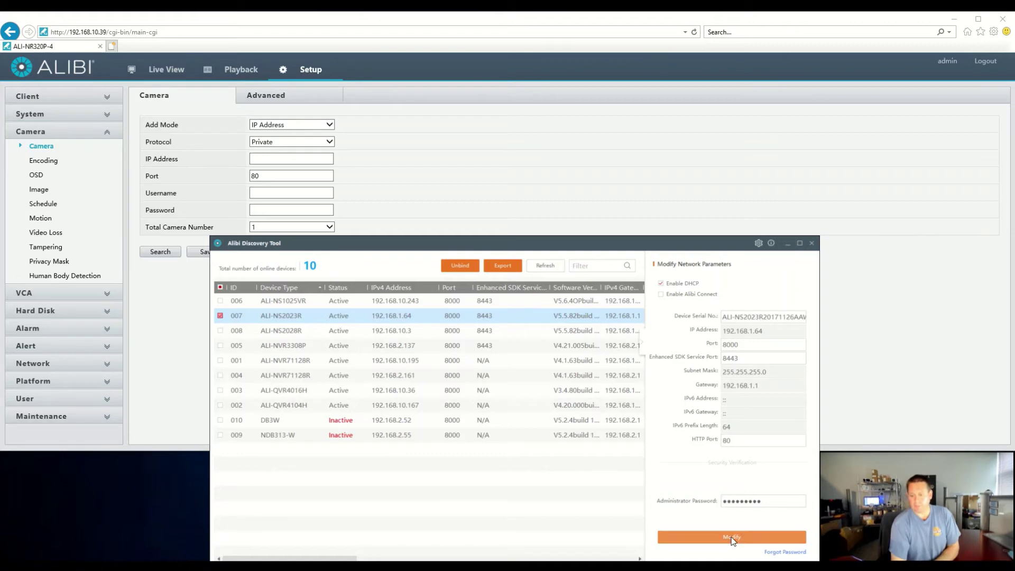
left_click(793, 390)
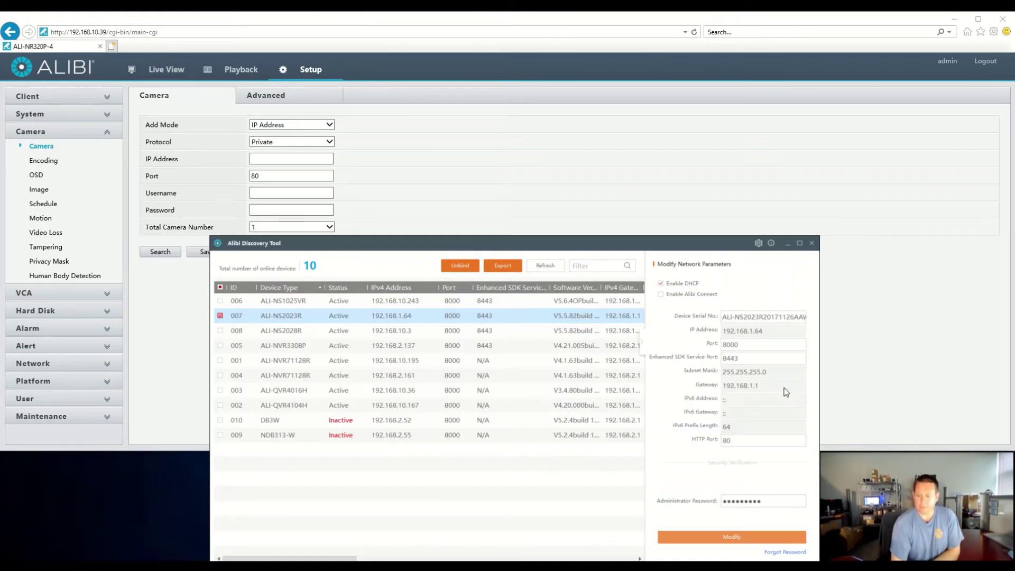
Step: Refresh Discovery Tool until ALI-NS2023R shows at 192.168.10.41, then return to the NVR form
left_click(544, 267)
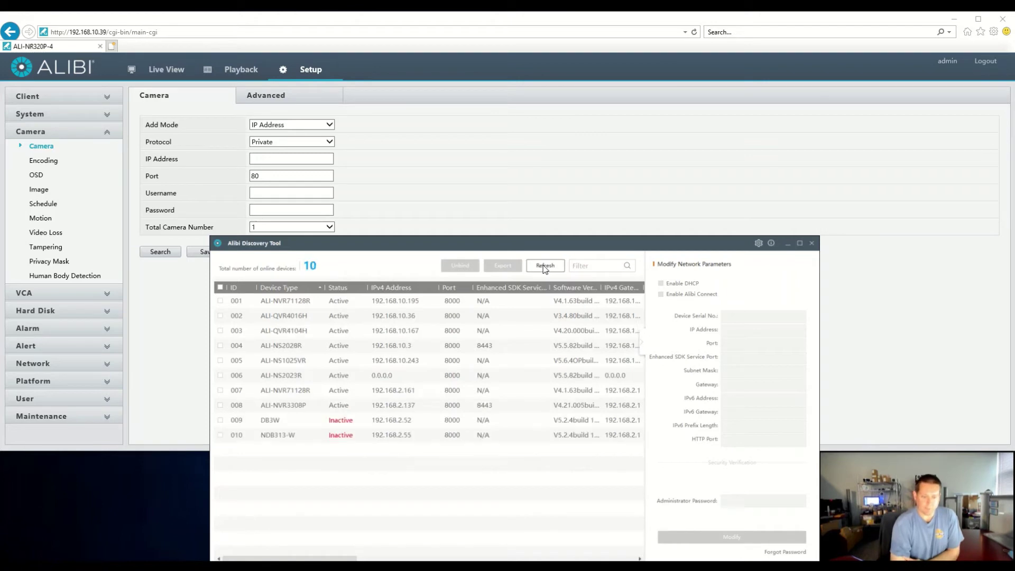
left_click(545, 268)
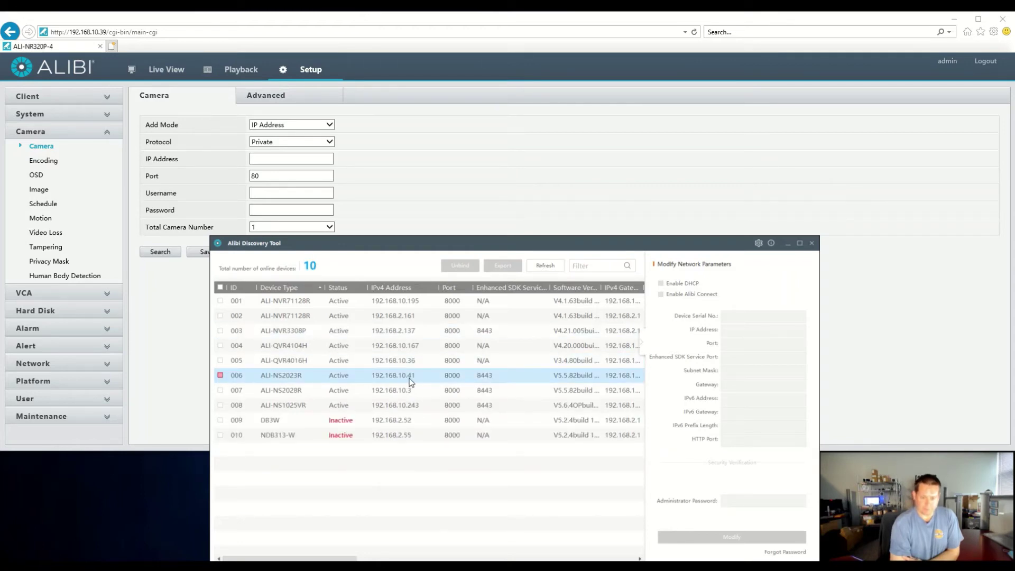
left_click(315, 143)
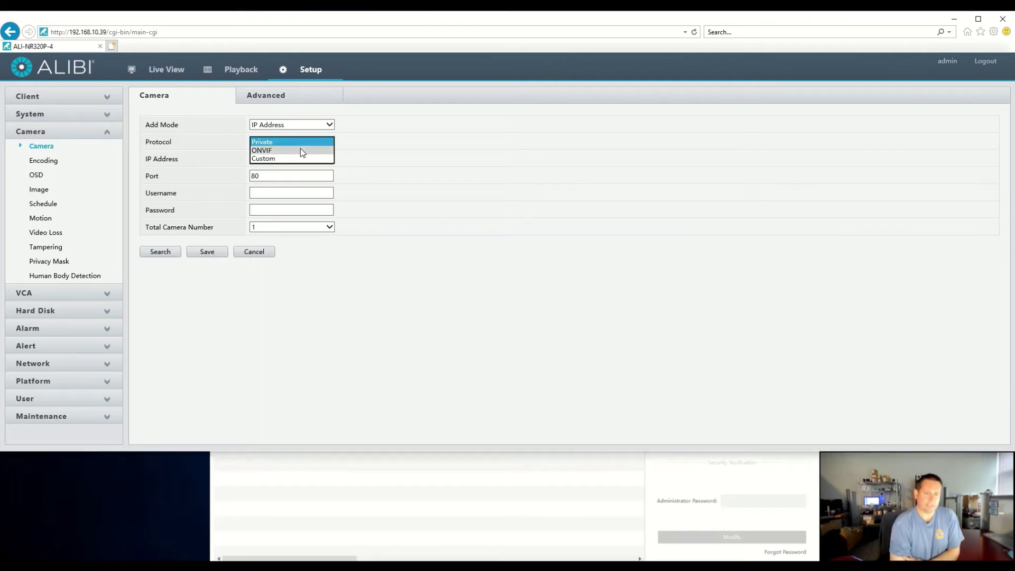
Step: Add the ONVIF camera at 192.168.10.41, port 80, from Search, re-entering the password, and save
left_click(300, 149)
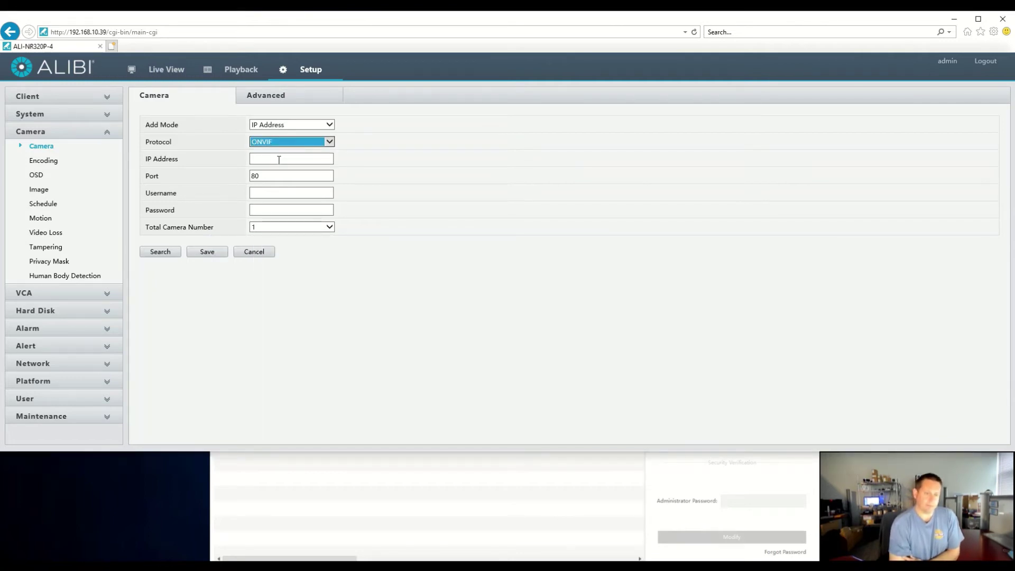
left_click(279, 160)
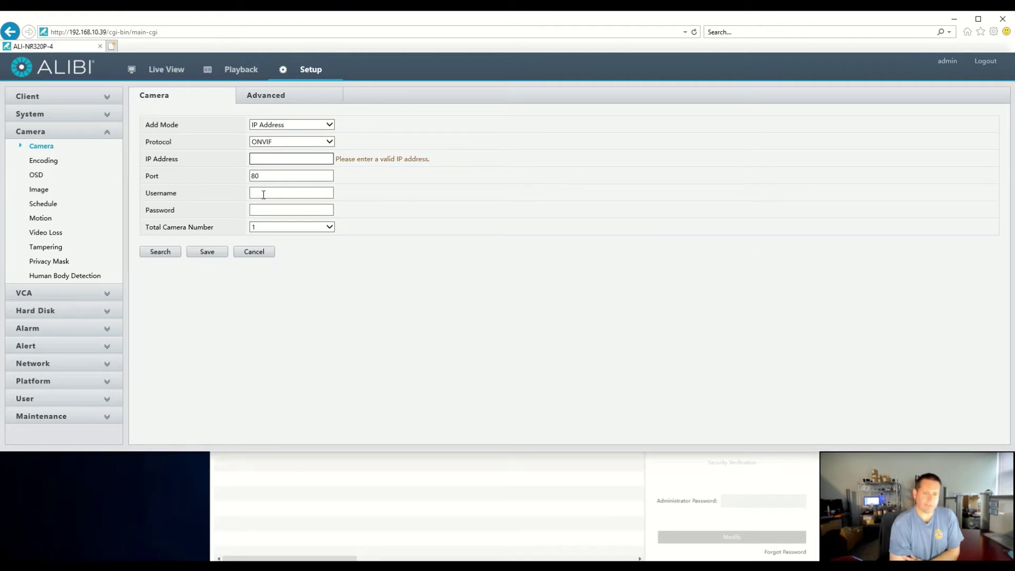
left_click(172, 252)
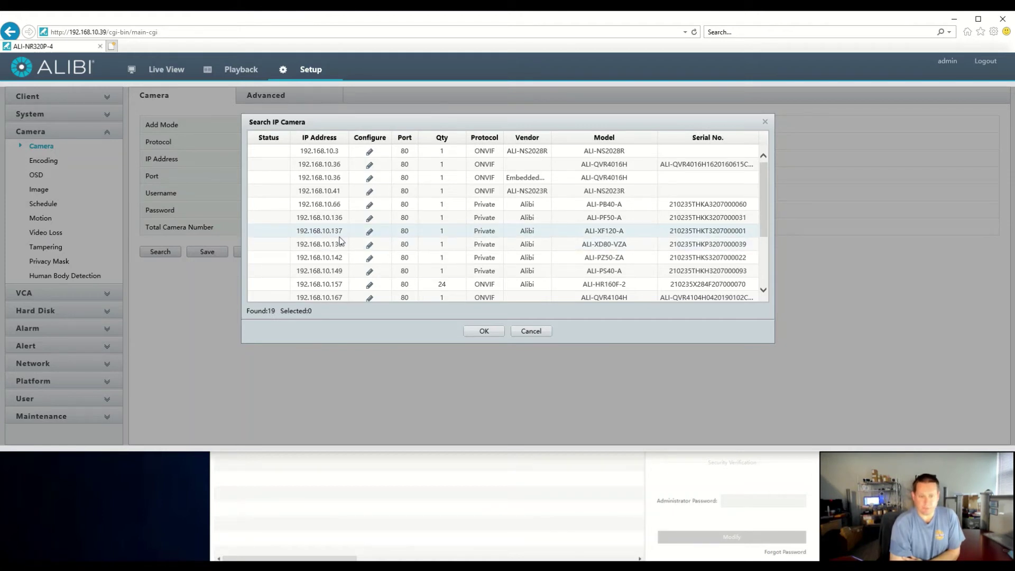
left_click(352, 192)
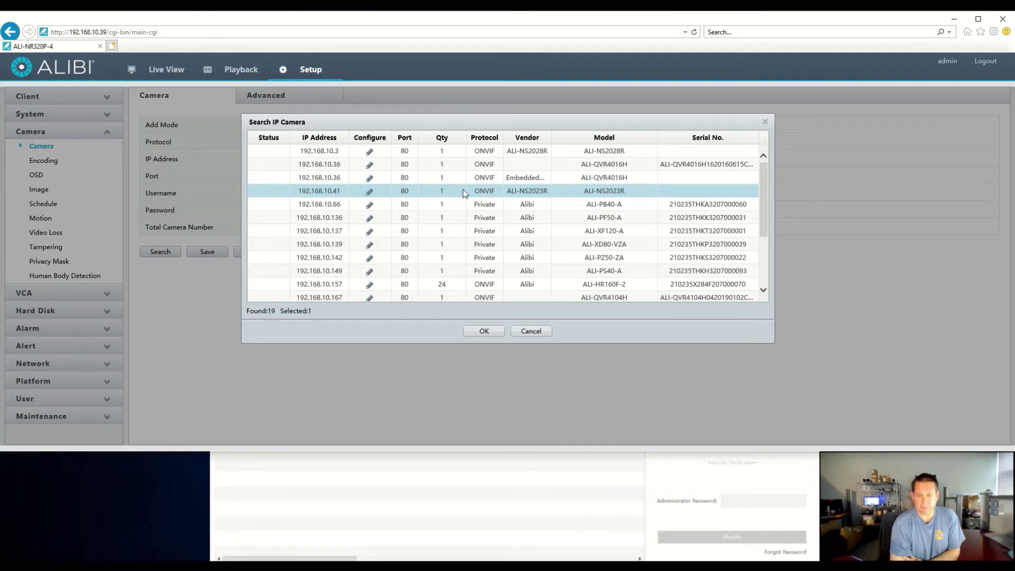
left_click(484, 332)
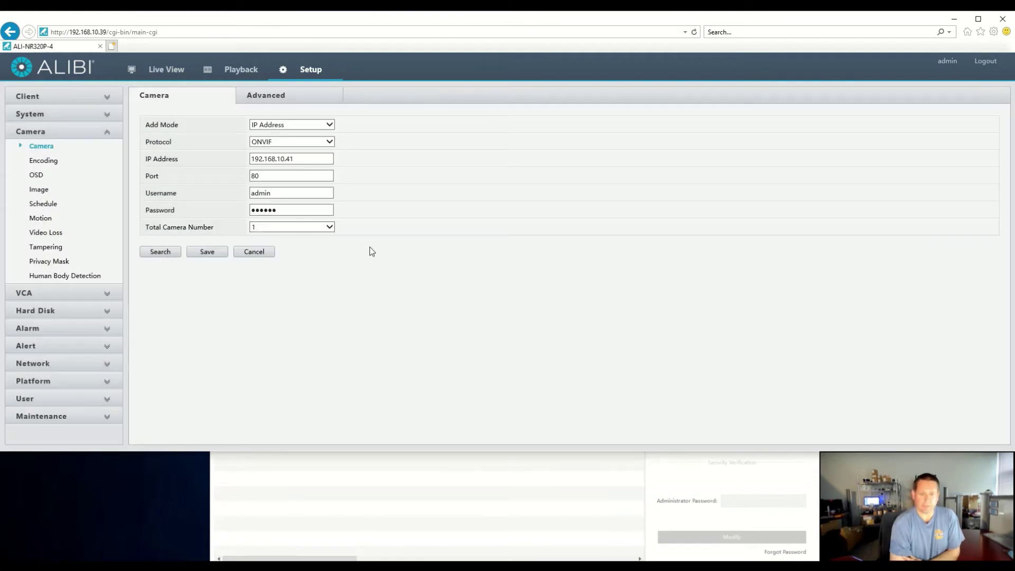
left_click(286, 210)
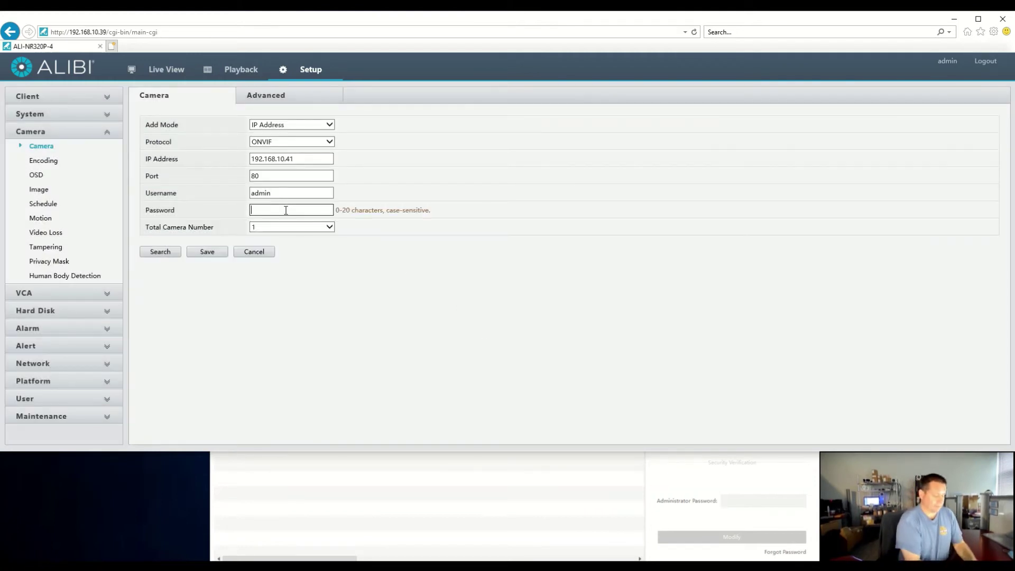
type("*****")
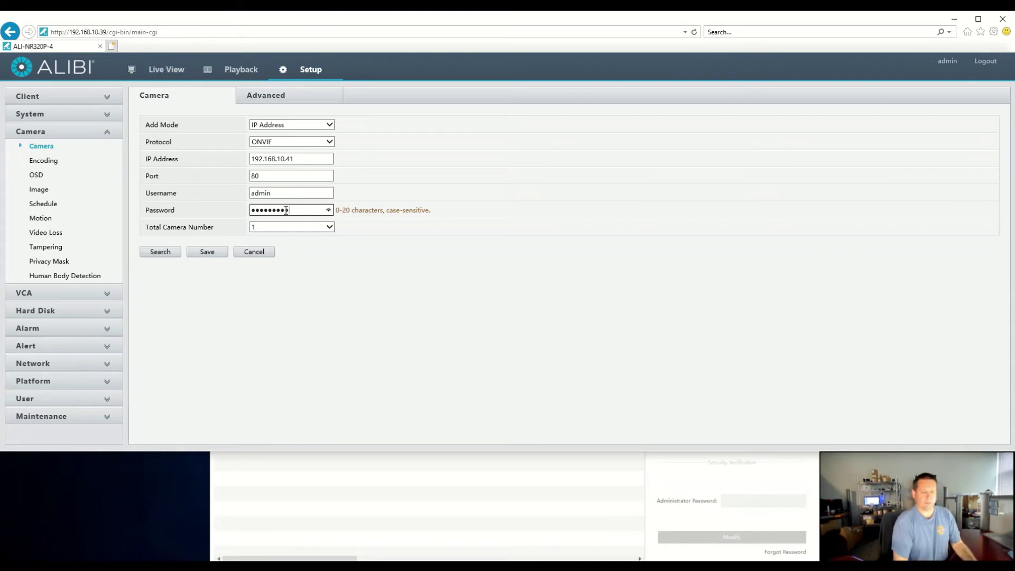
left_click(210, 254)
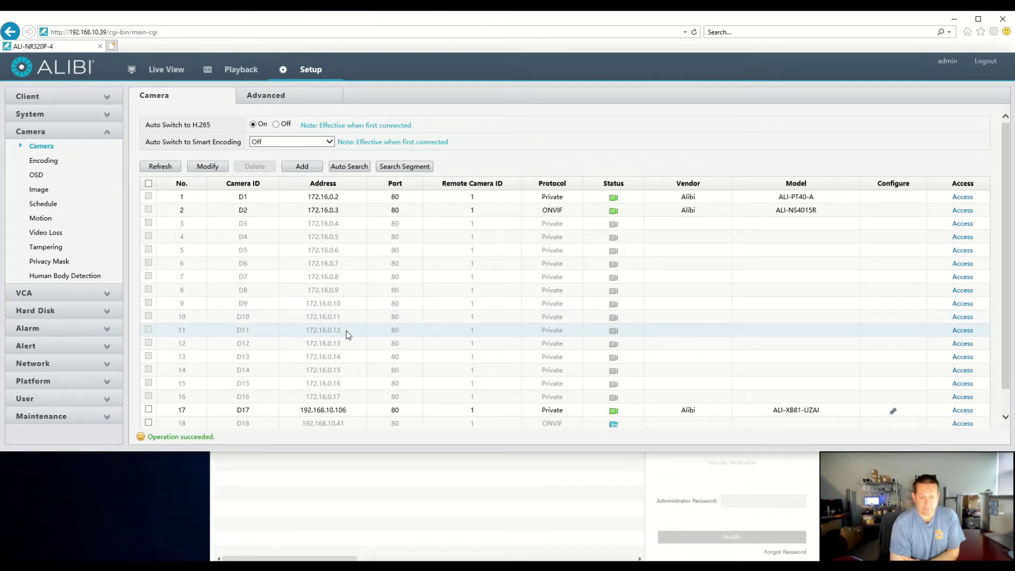
Step: Delete cameras D17 and D18 from the list, then open channel D3 for editing
scroll(347, 336, "down", 1)
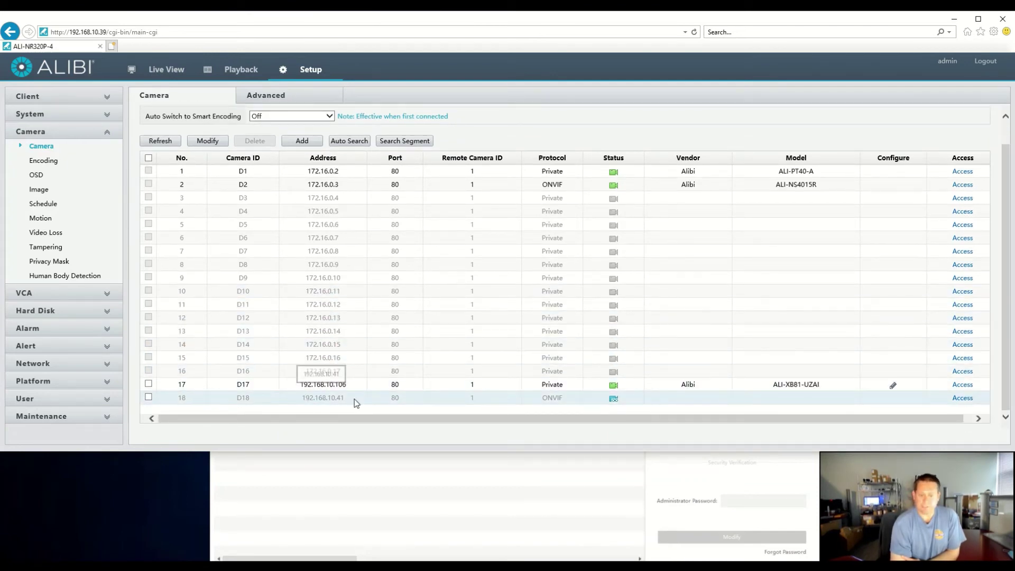
left_click(167, 142)
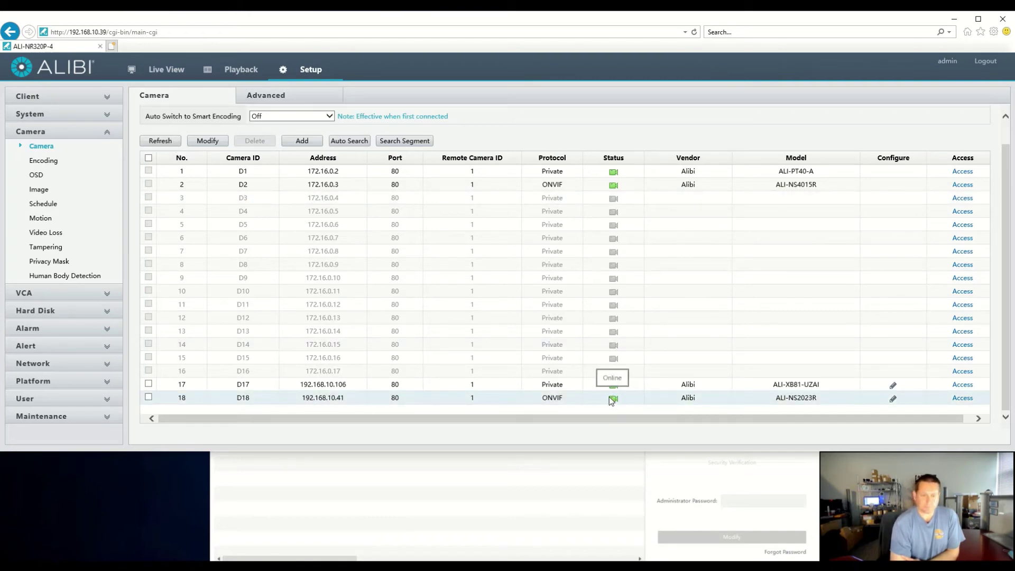
left_click(148, 383)
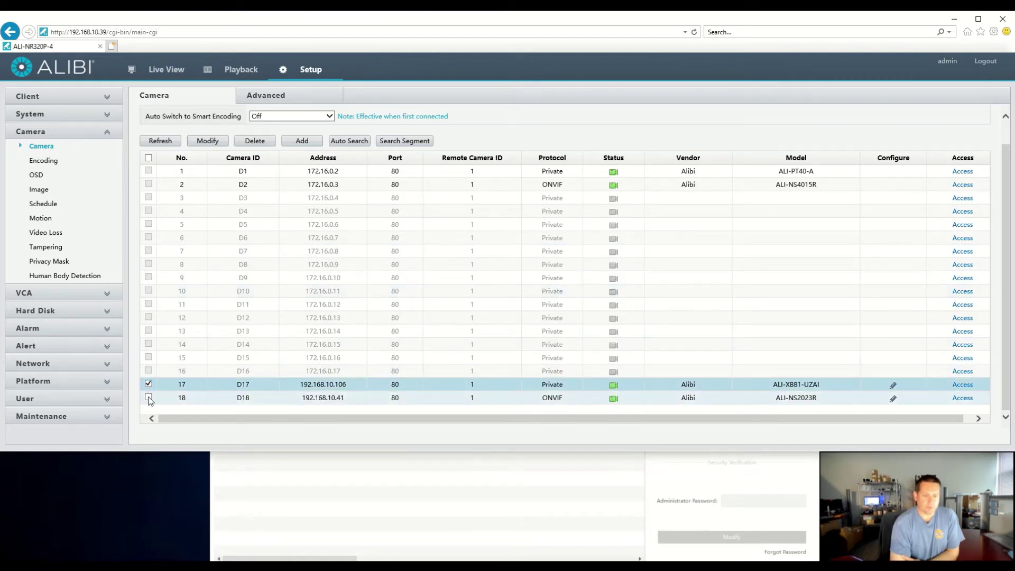
left_click(248, 141)
left_click(108, 238)
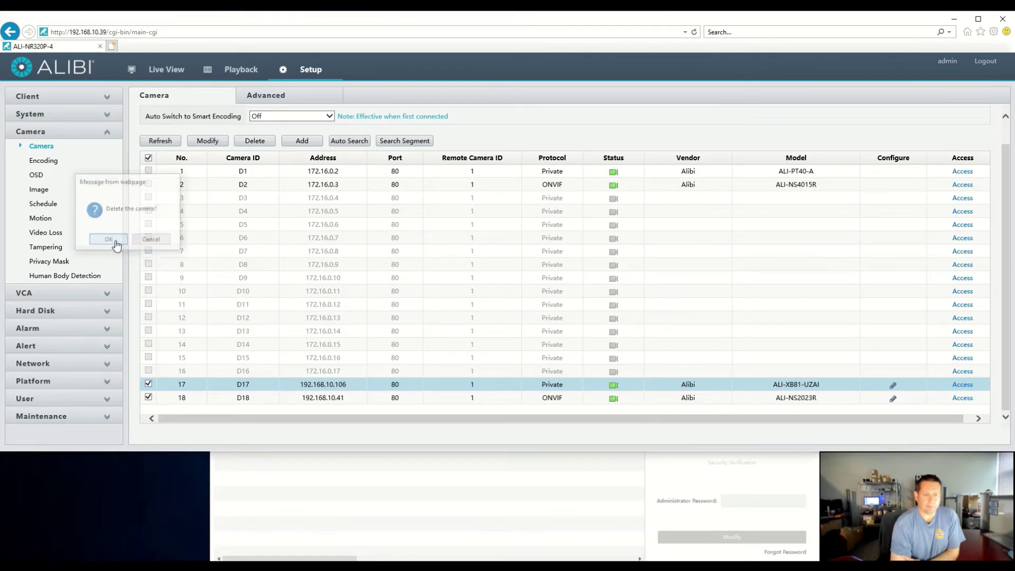
left_click(346, 201)
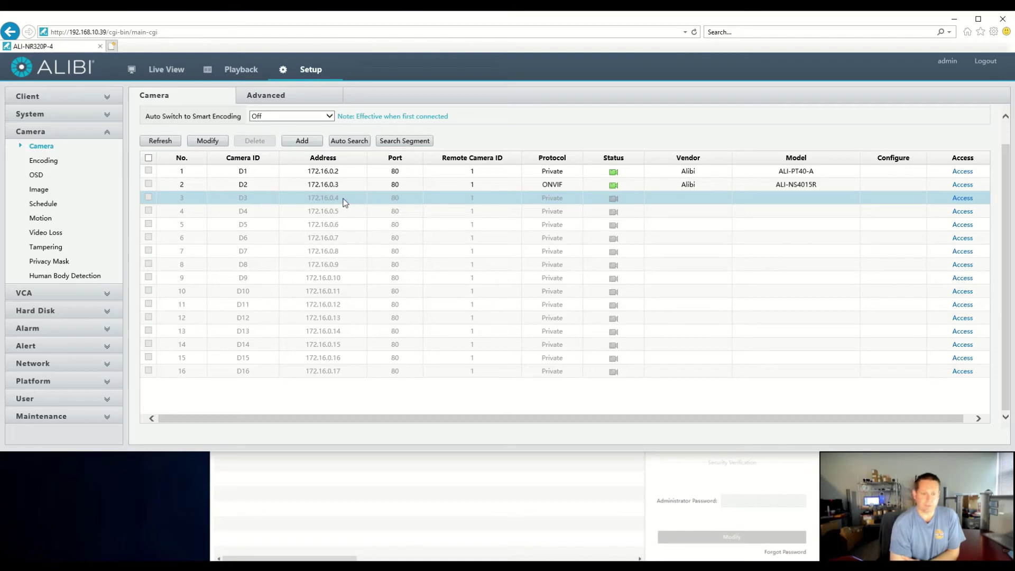
left_click(208, 141)
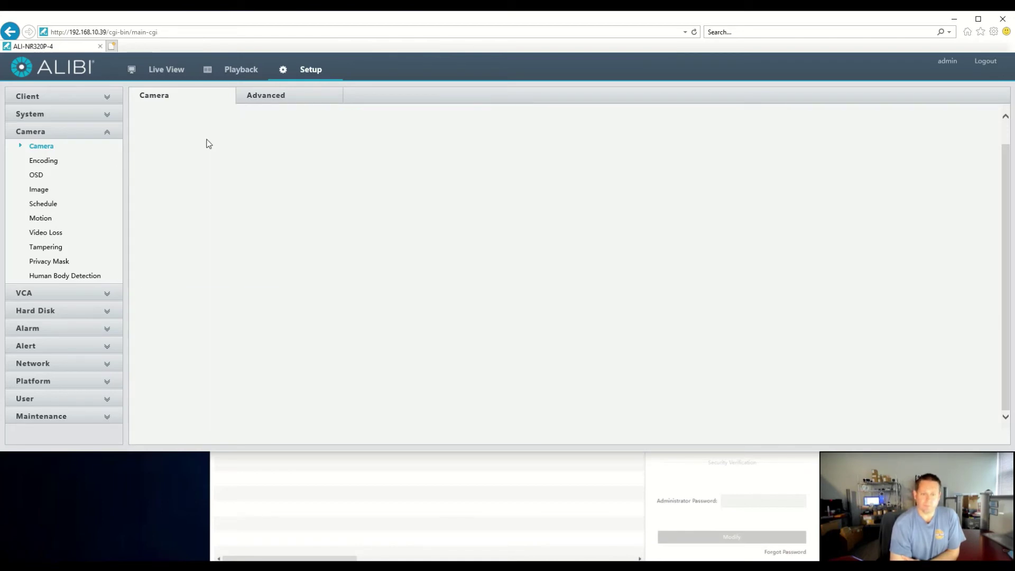
Step: Fill channel D3 with the Private-protocol camera at 192.168.10.106, port 80, using IP Address mode and Search
left_click(289, 125)
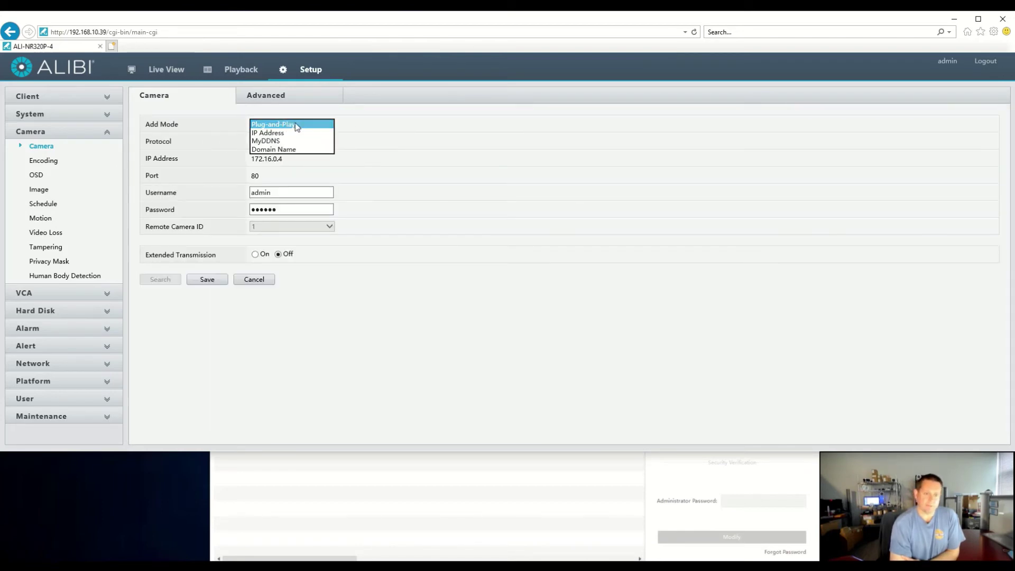
left_click(300, 131)
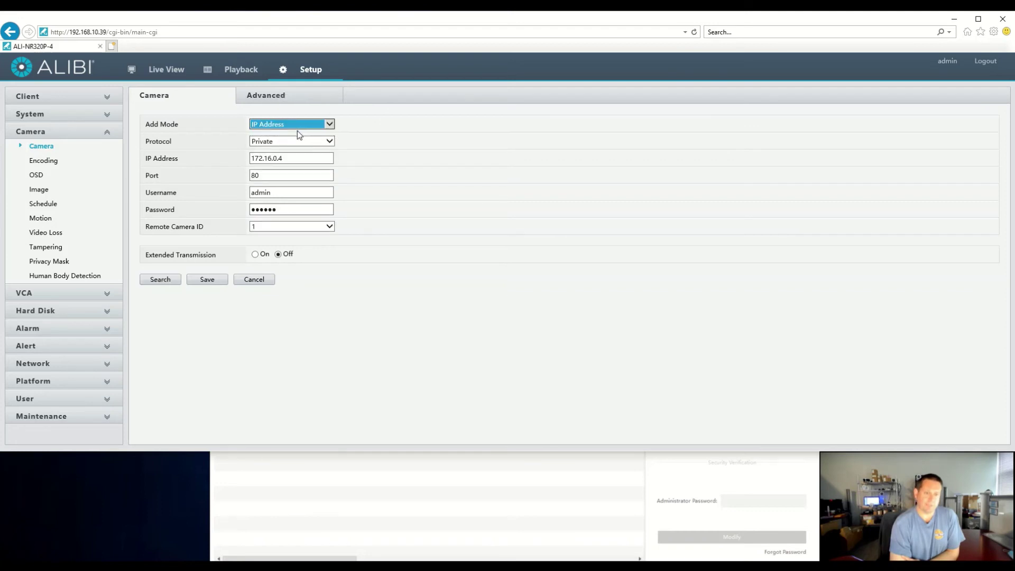
left_click(287, 146)
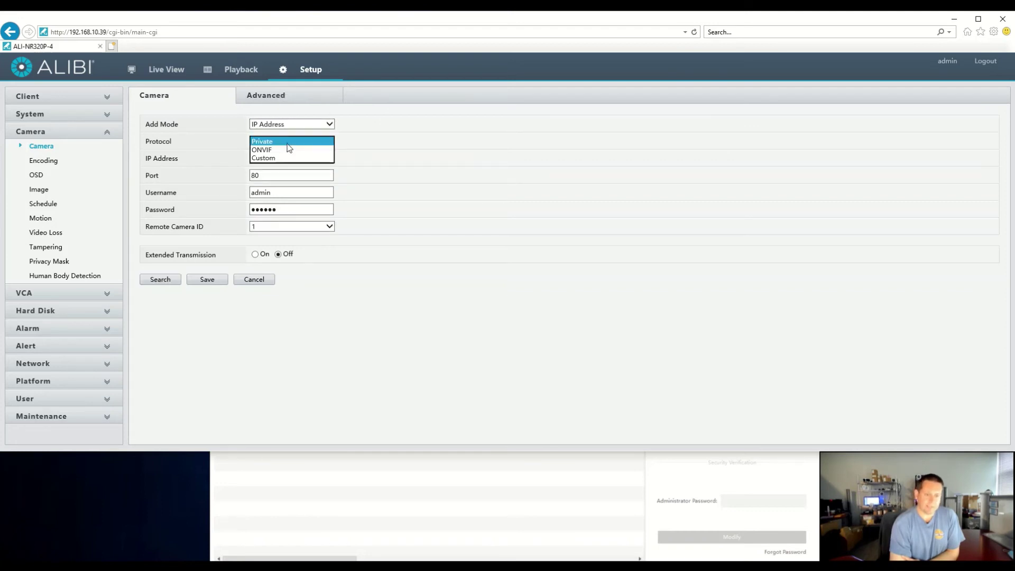
left_click(333, 155)
double_click(297, 158)
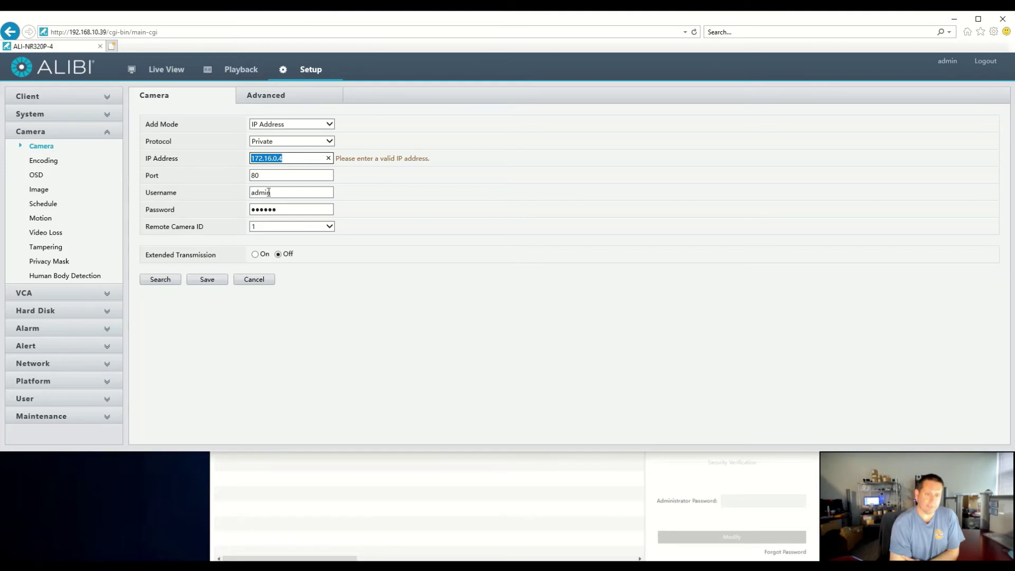
left_click(159, 279)
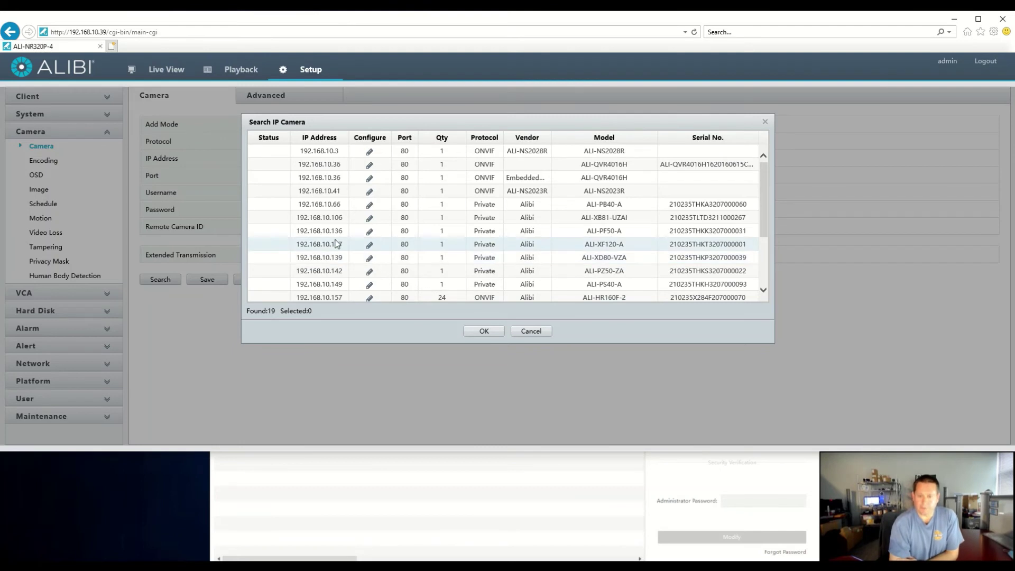
left_click(357, 218)
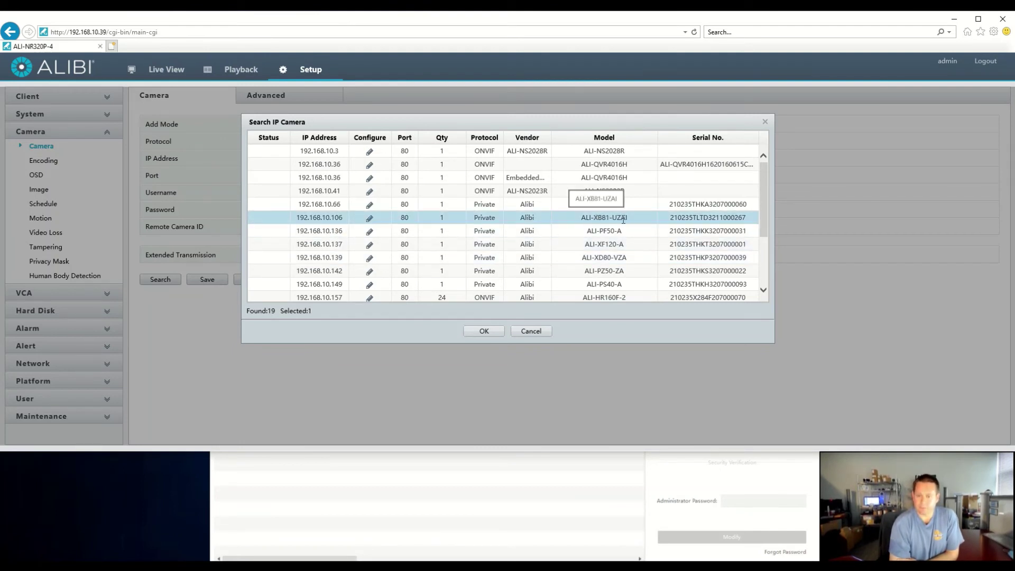
left_click(489, 333)
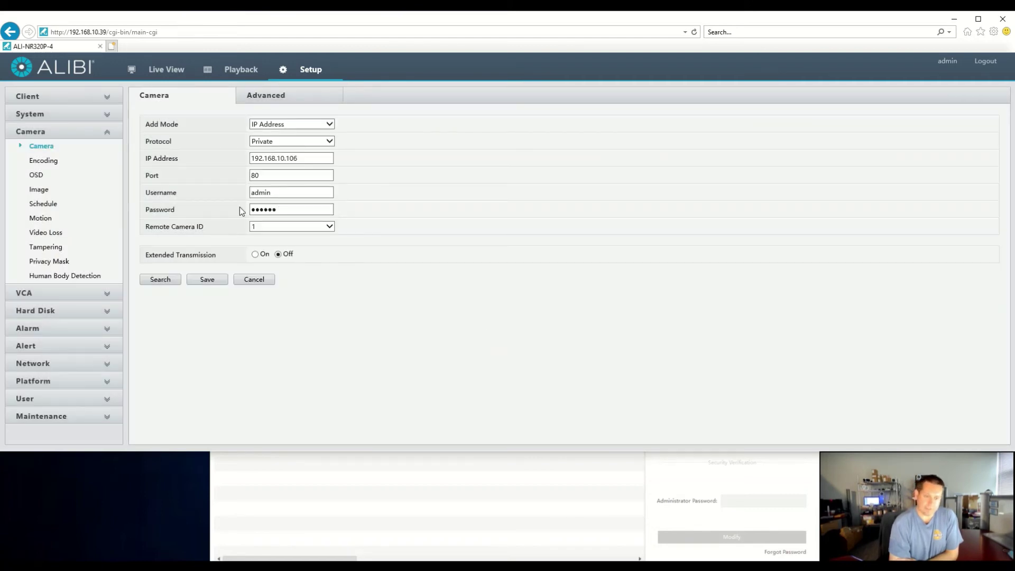
Step: Save D3 and refresh until it shows online as Alibi ALI-XB81-UZAI, then select slot D4
left_click(207, 280)
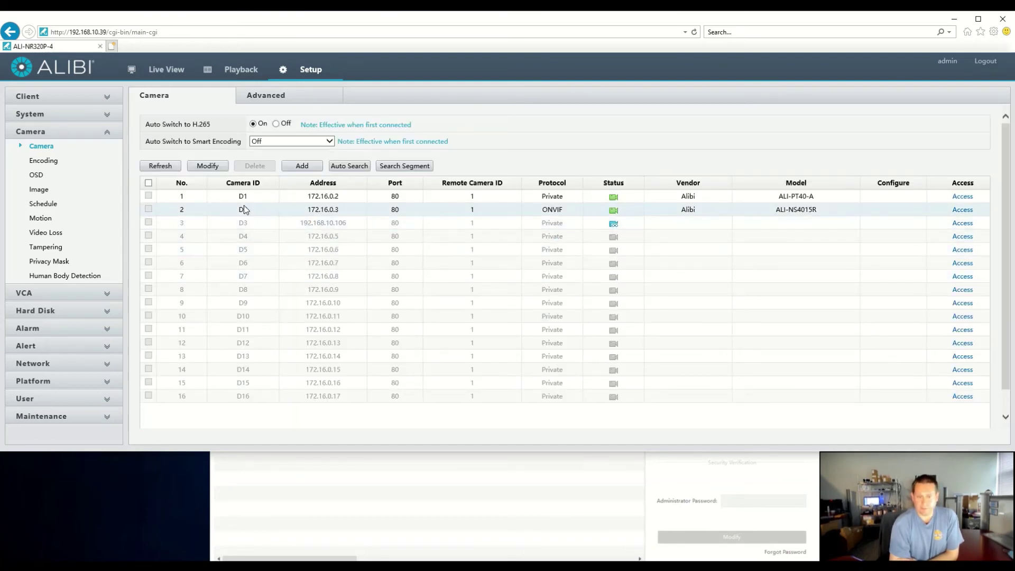
left_click(171, 168)
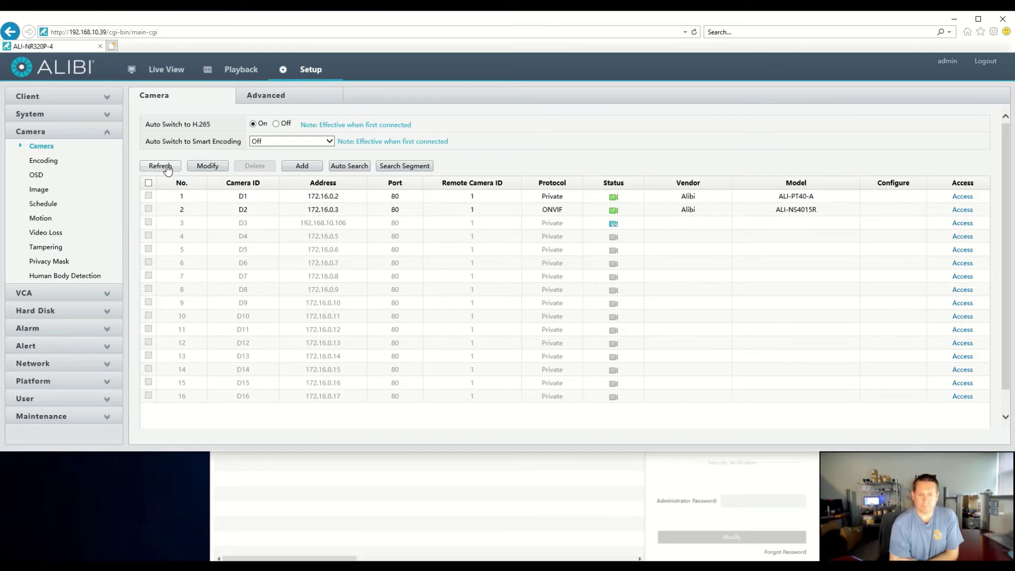
left_click(167, 168)
left_click(167, 168)
left_click(167, 168)
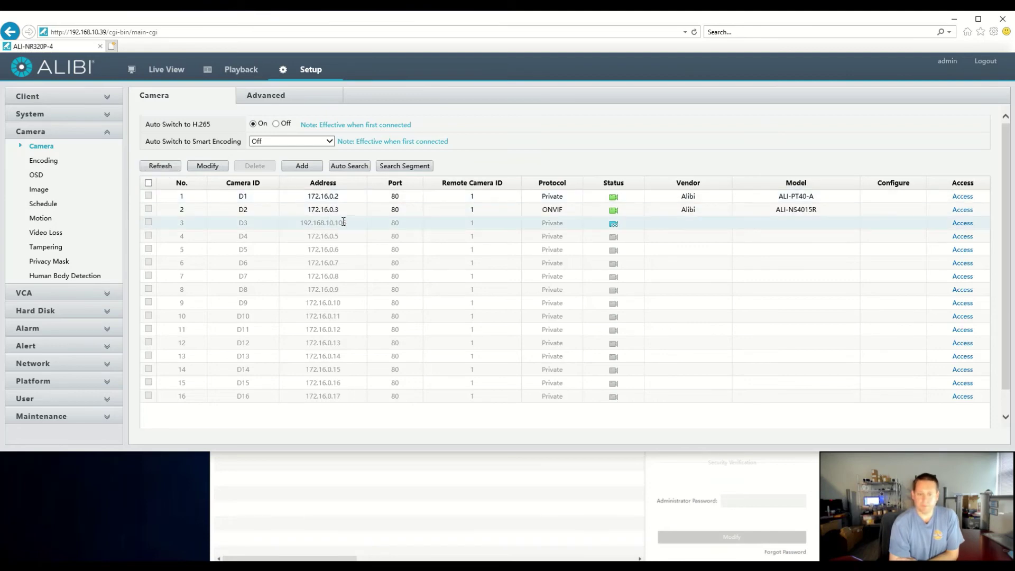
left_click(176, 169)
left_click(176, 169)
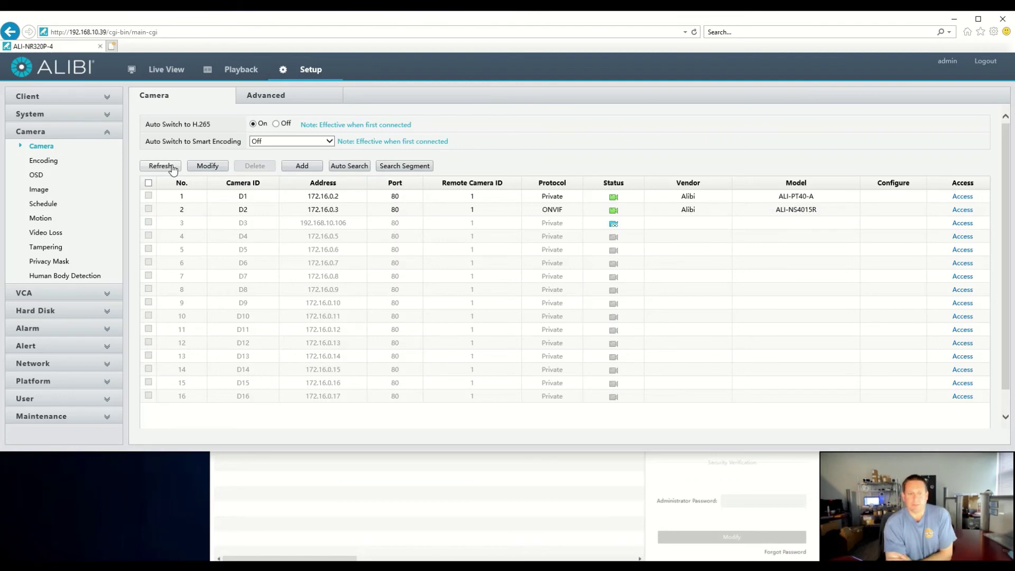
left_click(173, 167)
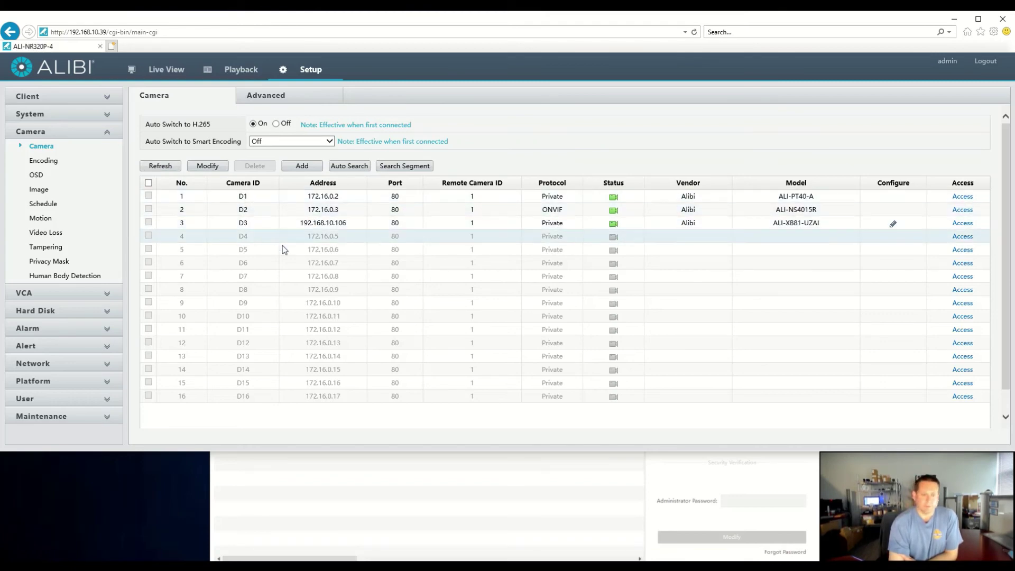
left_click(318, 238)
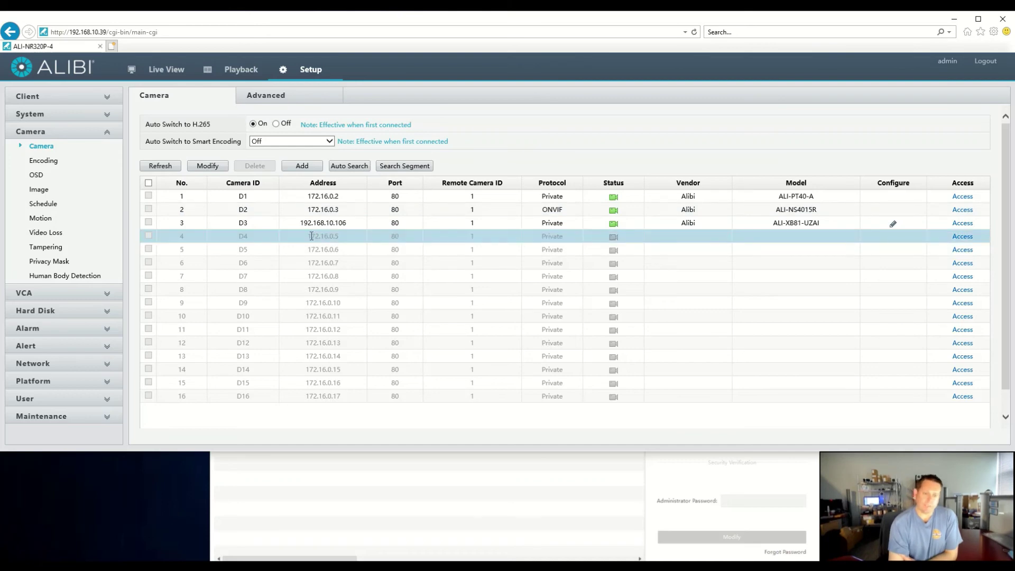
Step: Open slot D4's form and set Add Mode to IP Address with ONVIF protocol
left_click(212, 167)
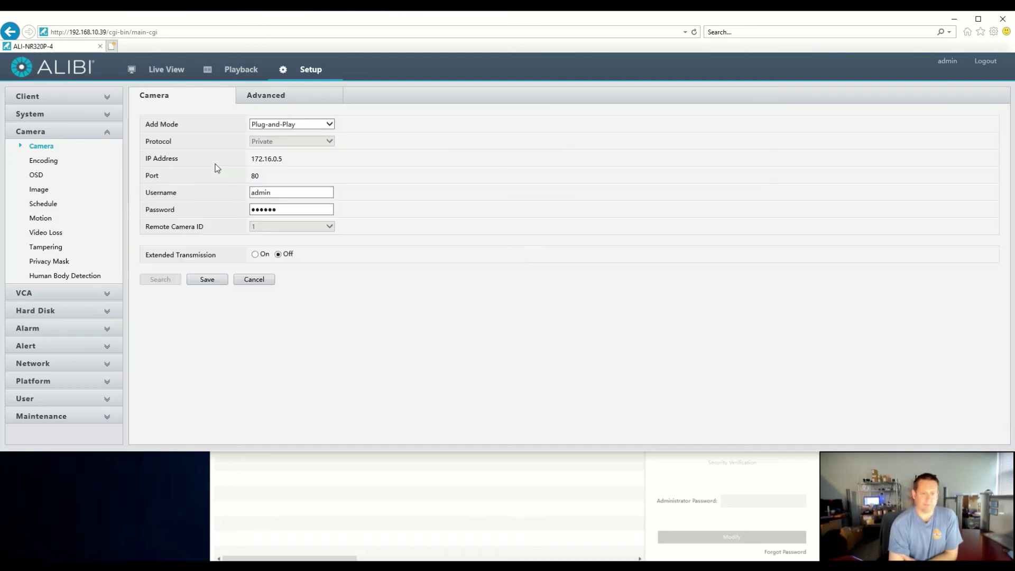
left_click(293, 124)
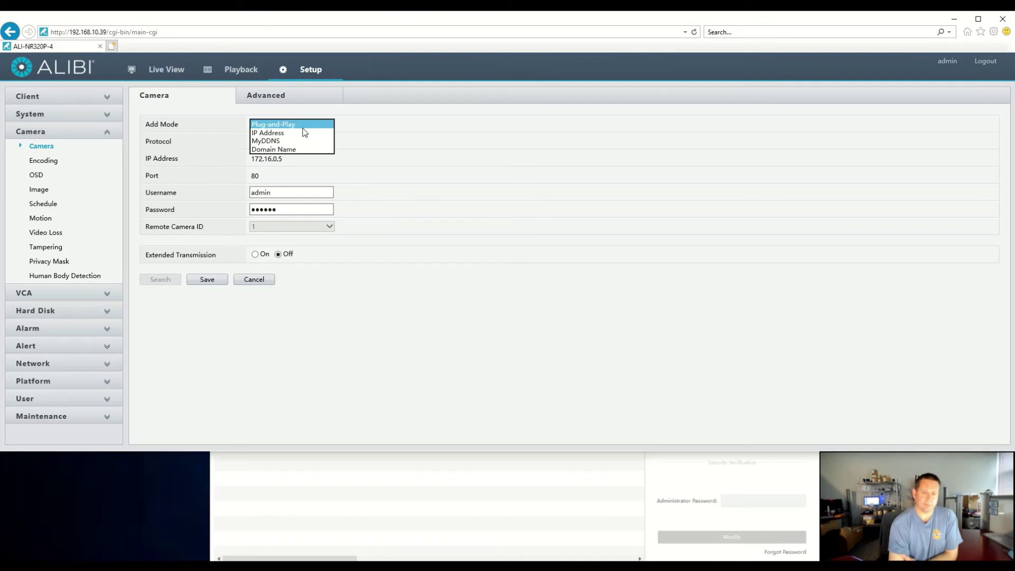
left_click(298, 132)
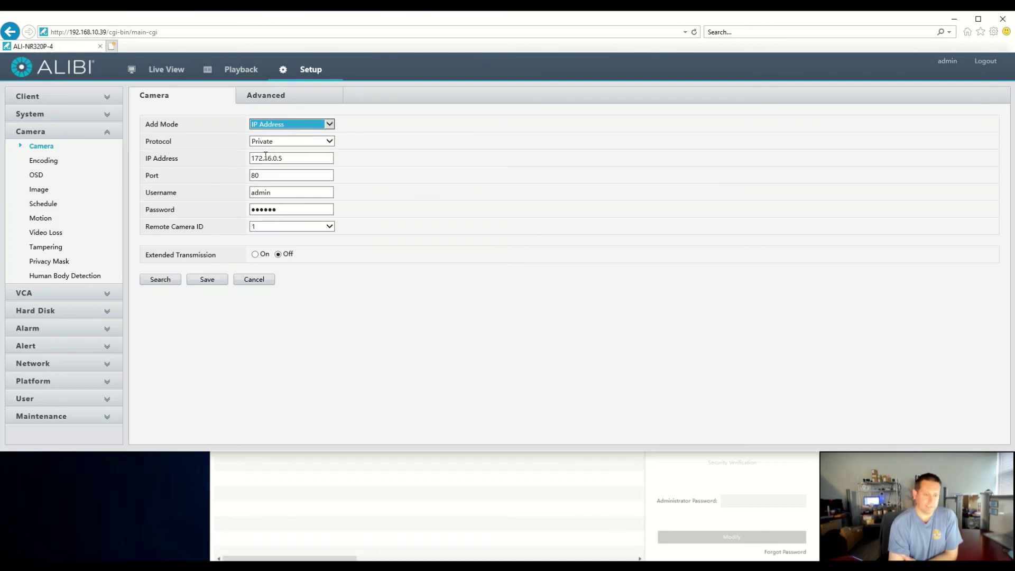
left_click(283, 143)
left_click(283, 150)
left_click_drag(288, 158, 245, 156)
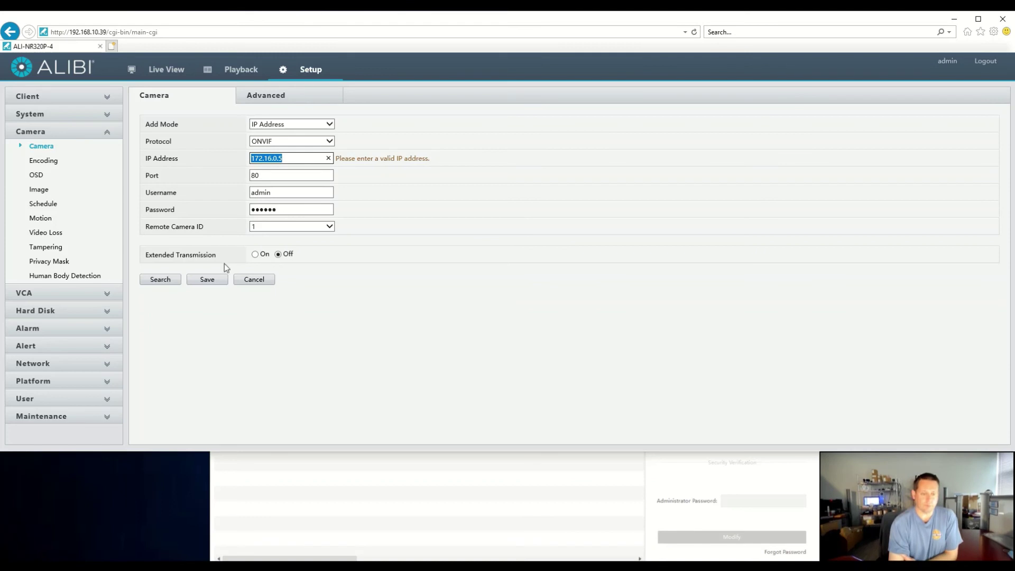
Step: Choose the camera at 192.168.10.41 from the network search and re-enter the admin password
left_click(170, 280)
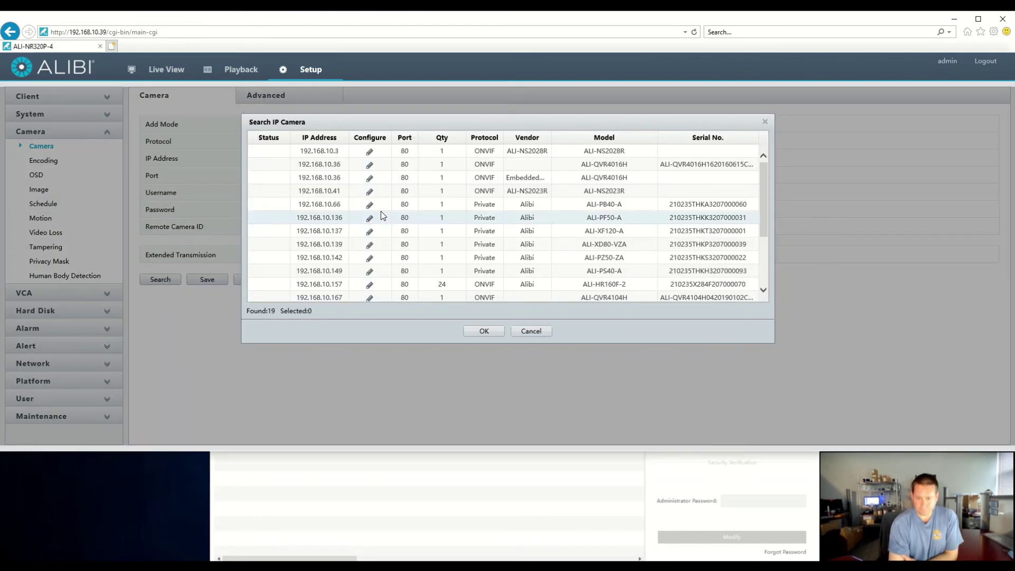
left_click(465, 195)
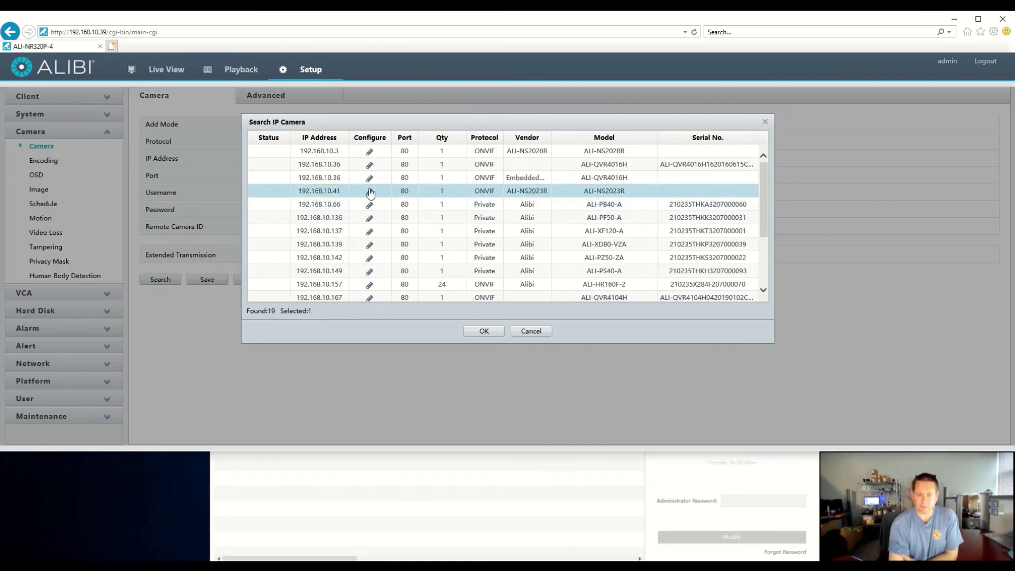
left_click(483, 331)
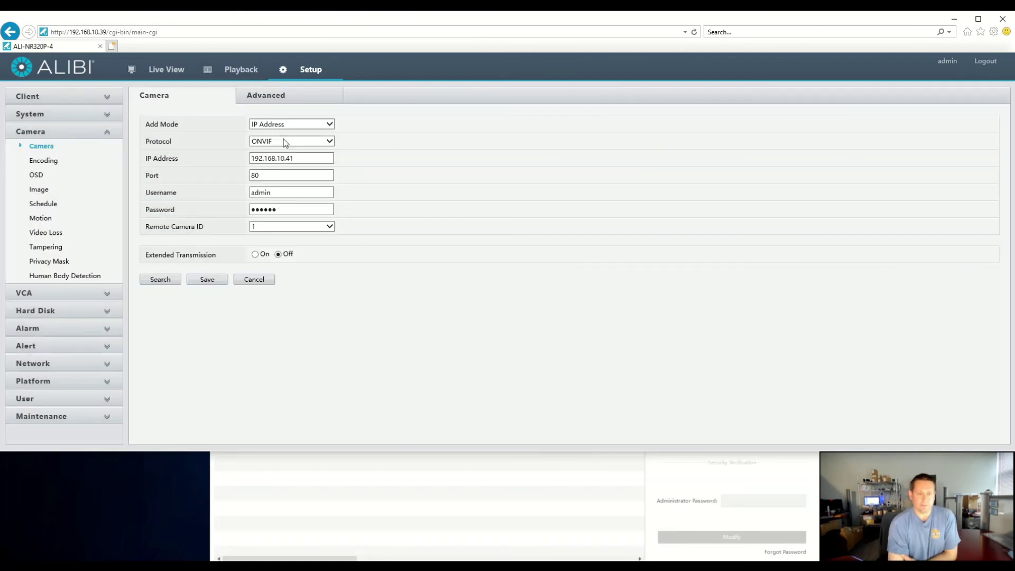
left_click(282, 209)
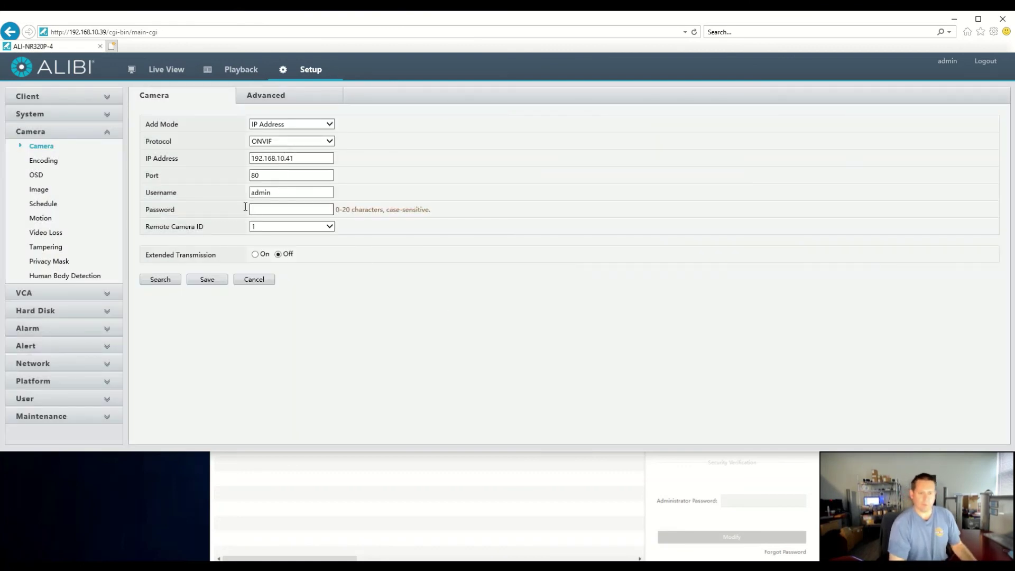
type("•••••••••")
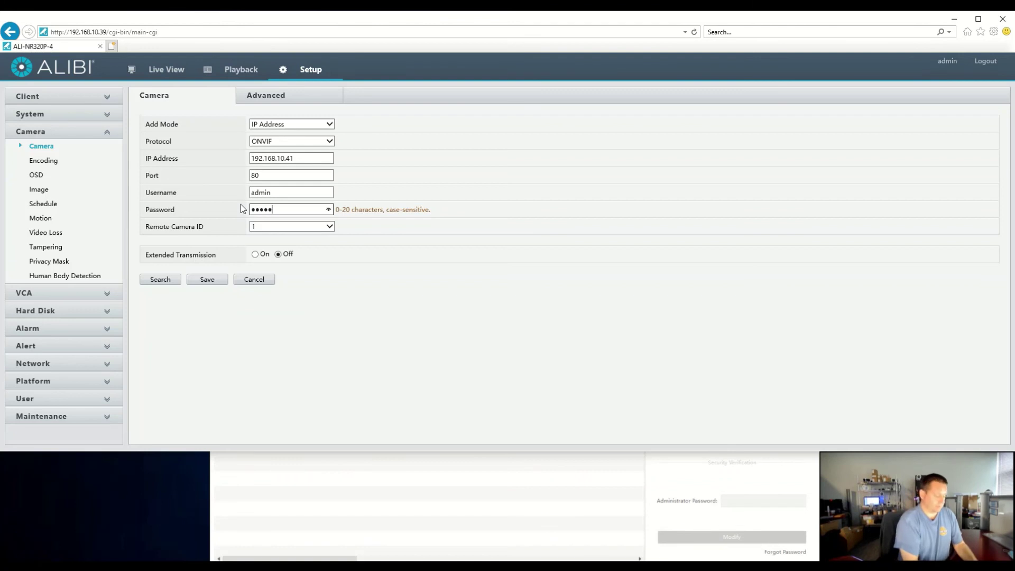
Step: Save D4 and refresh until it shows online as ALI-NS2023R, then go to Live View
left_click(206, 279)
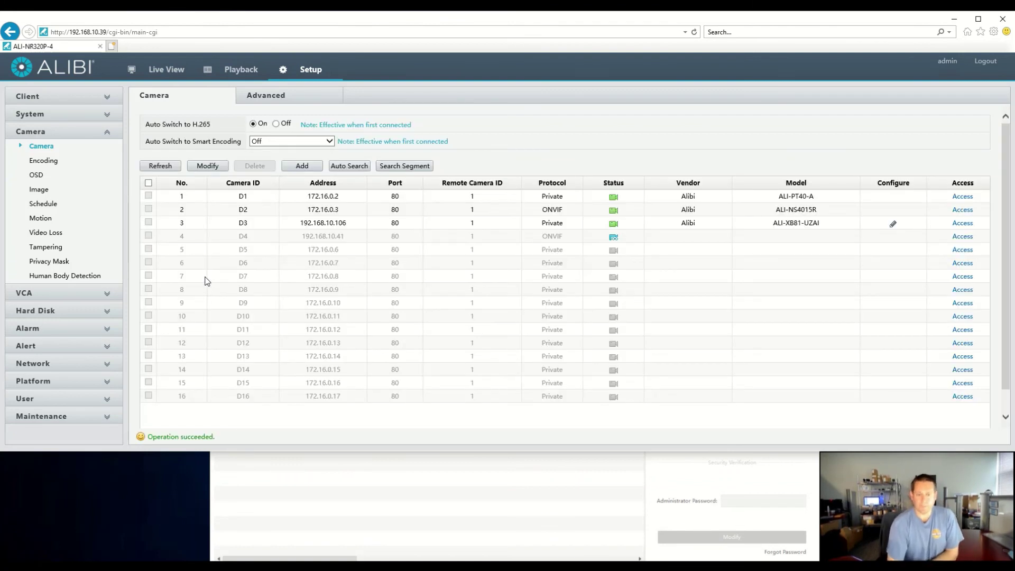
left_click(164, 168)
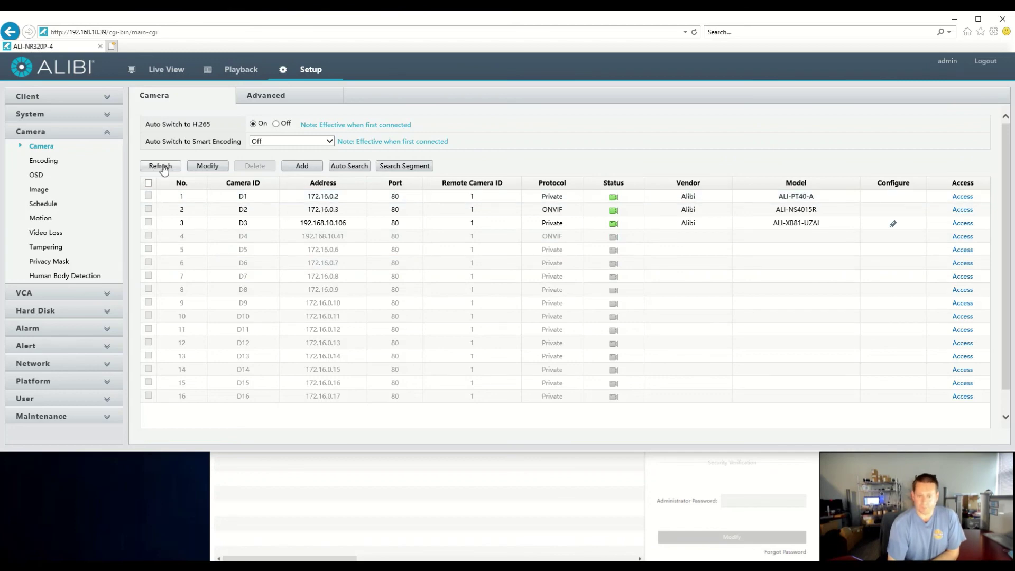
left_click(164, 168)
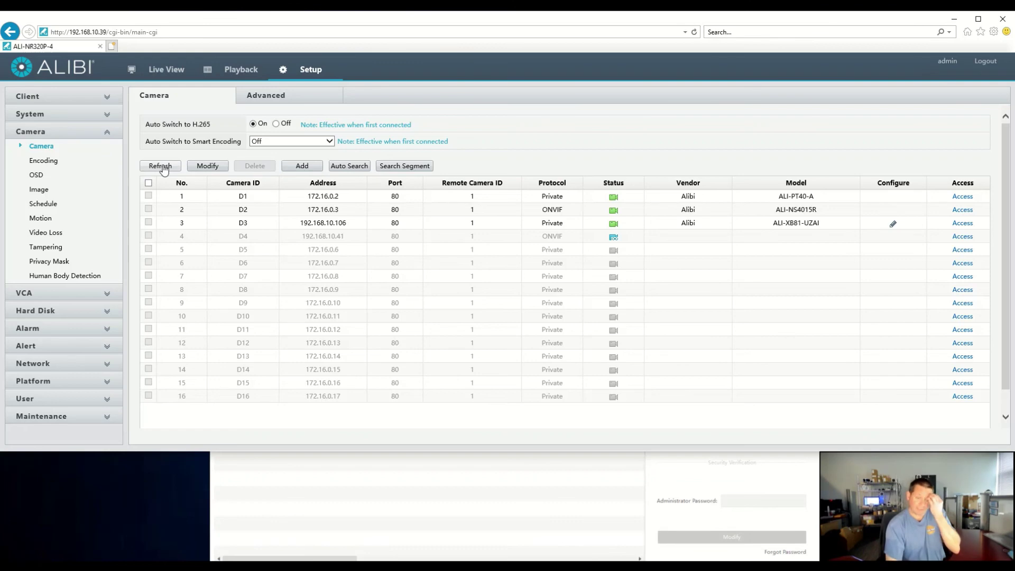
left_click(163, 168)
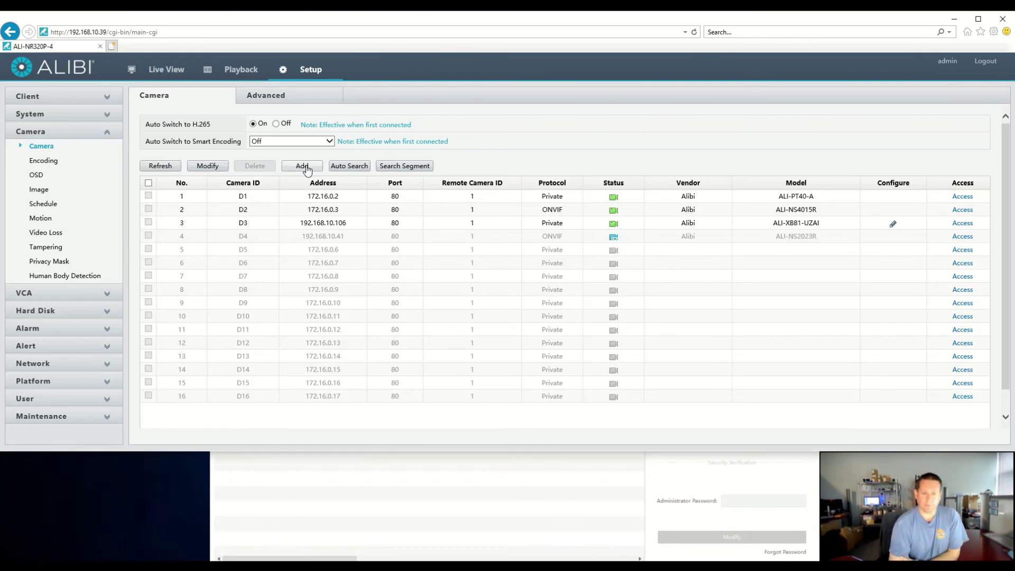
left_click(164, 168)
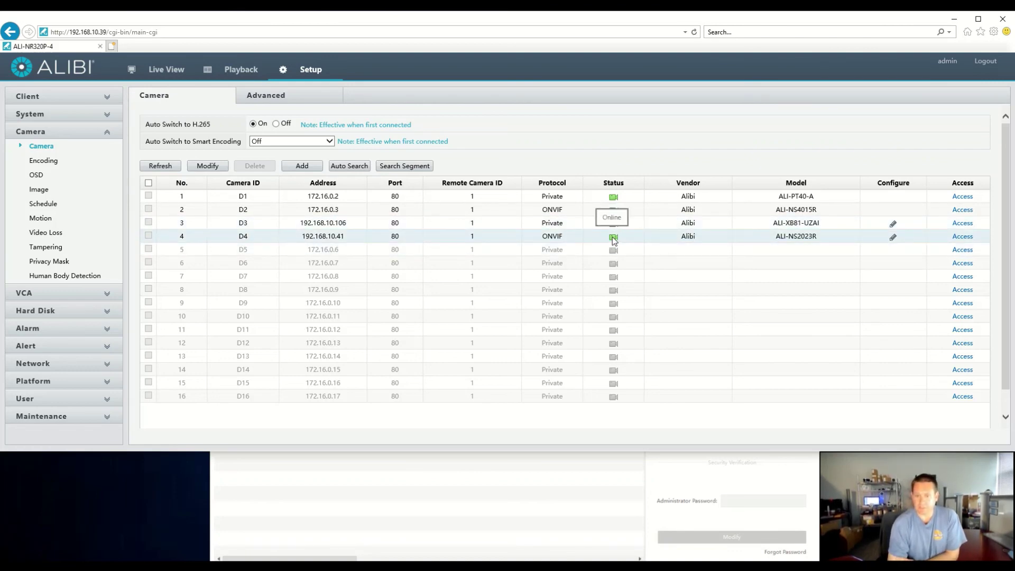
left_click(166, 71)
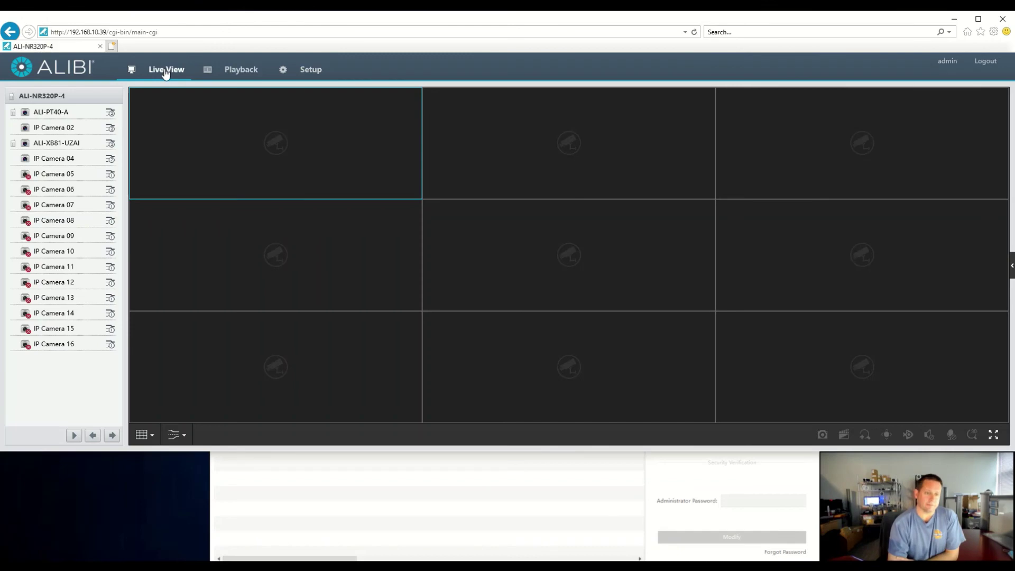
Step: Start live streams from ALI-PT40-A, IP Camera 02, ALI-XB81-UZAI and IP Camera 04
double_click(24, 115)
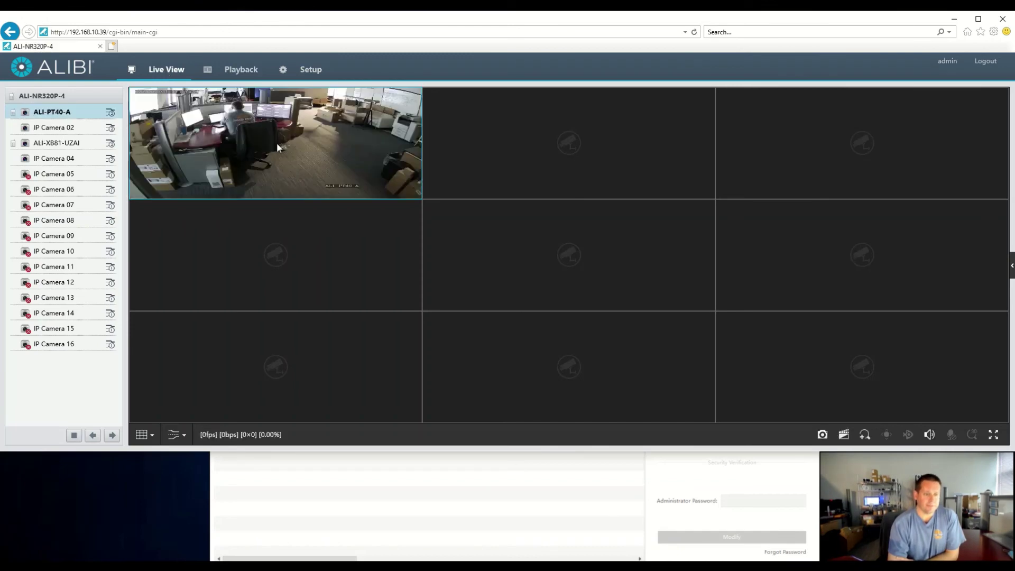
double_click(22, 129)
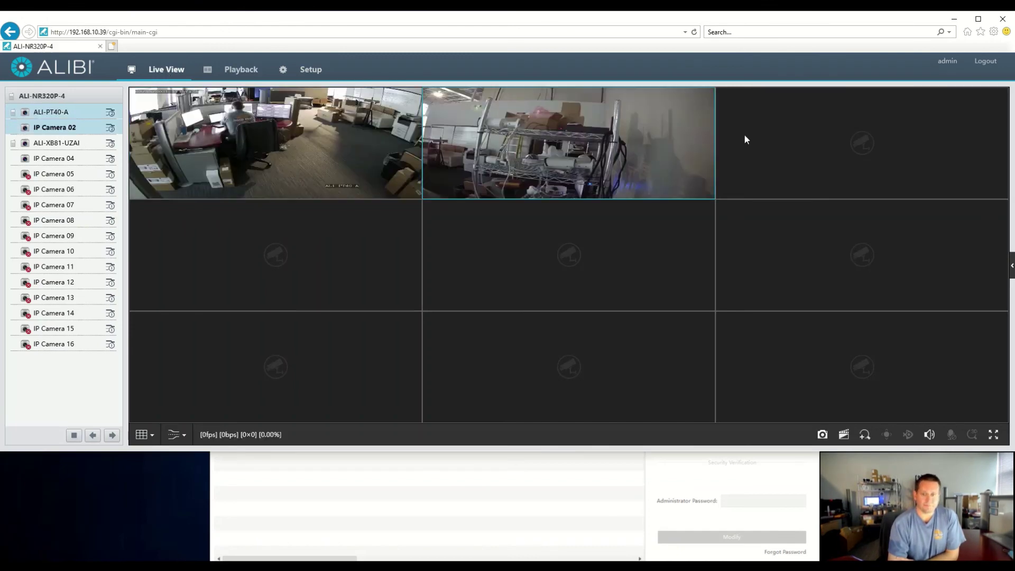
double_click(31, 144)
double_click(25, 160)
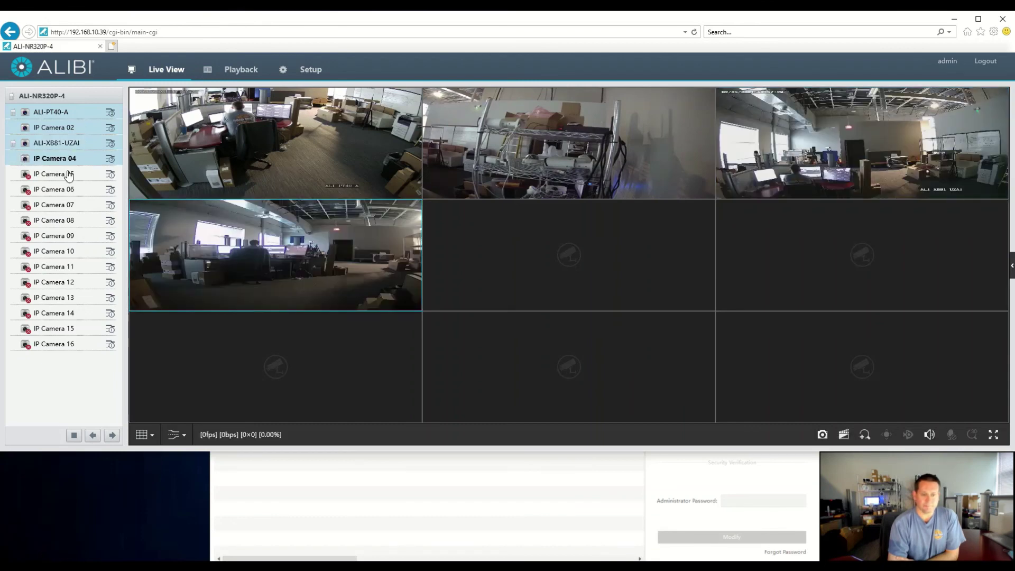